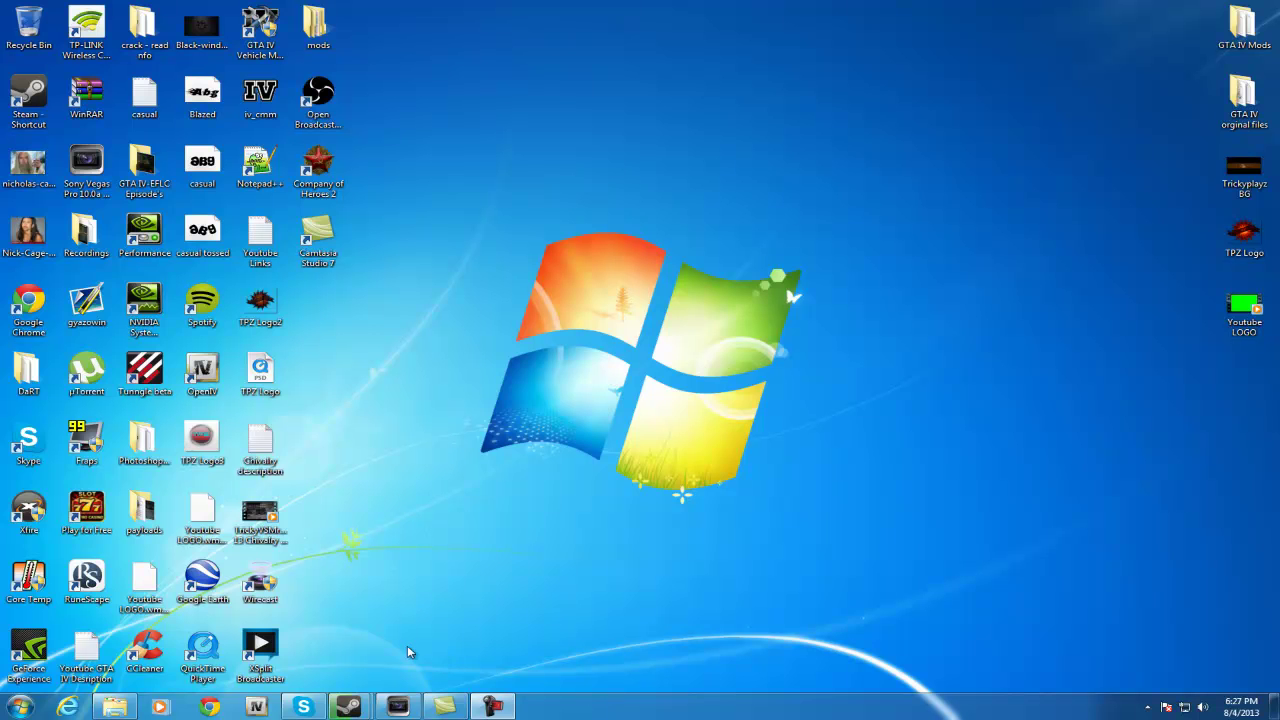
Move Vegas aside and preview the TPZ Logo image from the desktop
{"action": "left_click", "coordinate": [397, 707]}
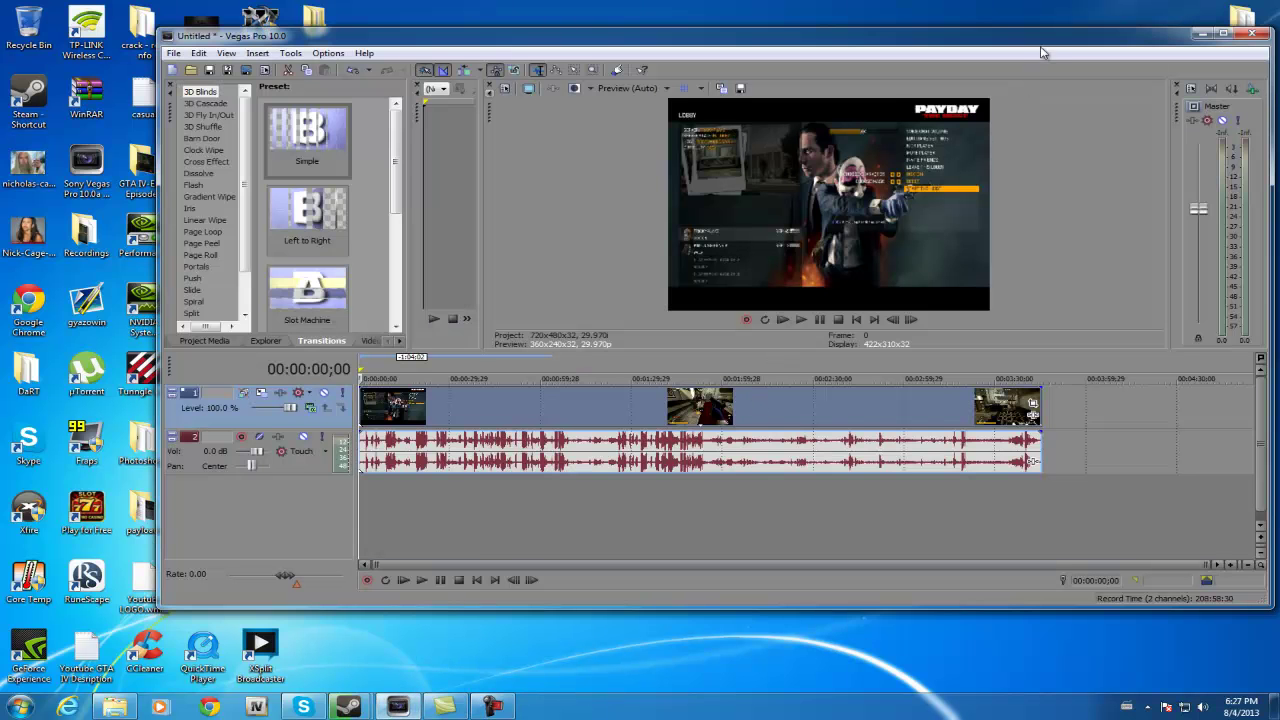
{"action": "mouse_move", "coordinate": [1049, 44]}
{"action": "left_mouse_down"}
{"action": "mouse_move", "coordinate": [869, 62]}
{"action": "mouse_move", "coordinate": [941, 60]}
{"action": "left_mouse_up"}
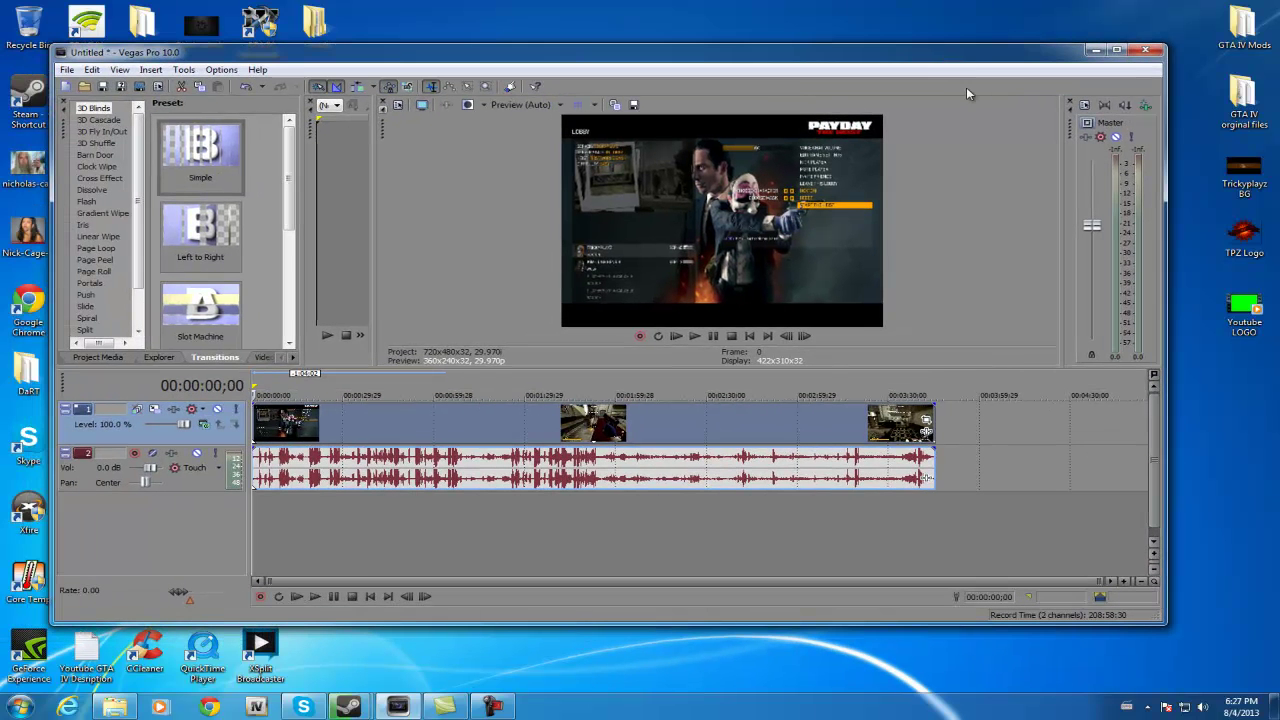
{"action": "left_click", "coordinate": [1250, 246]}
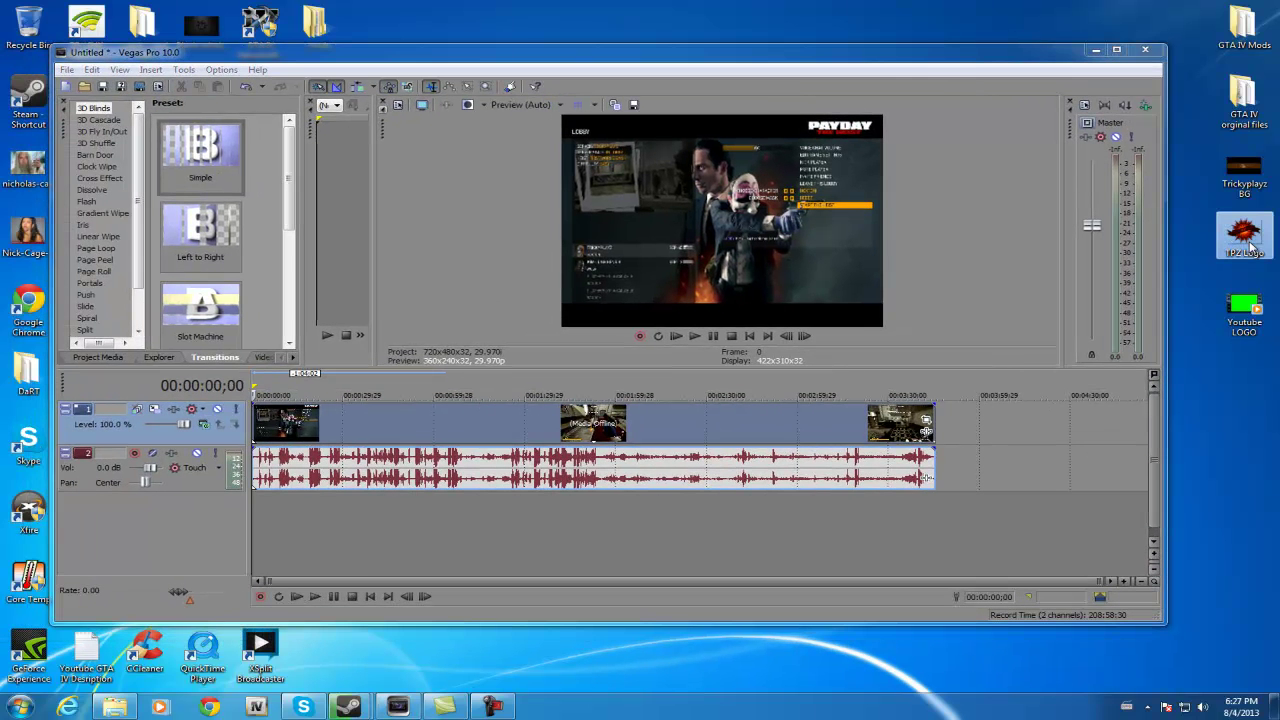
{"action": "double_click", "coordinate": [1246, 236]}
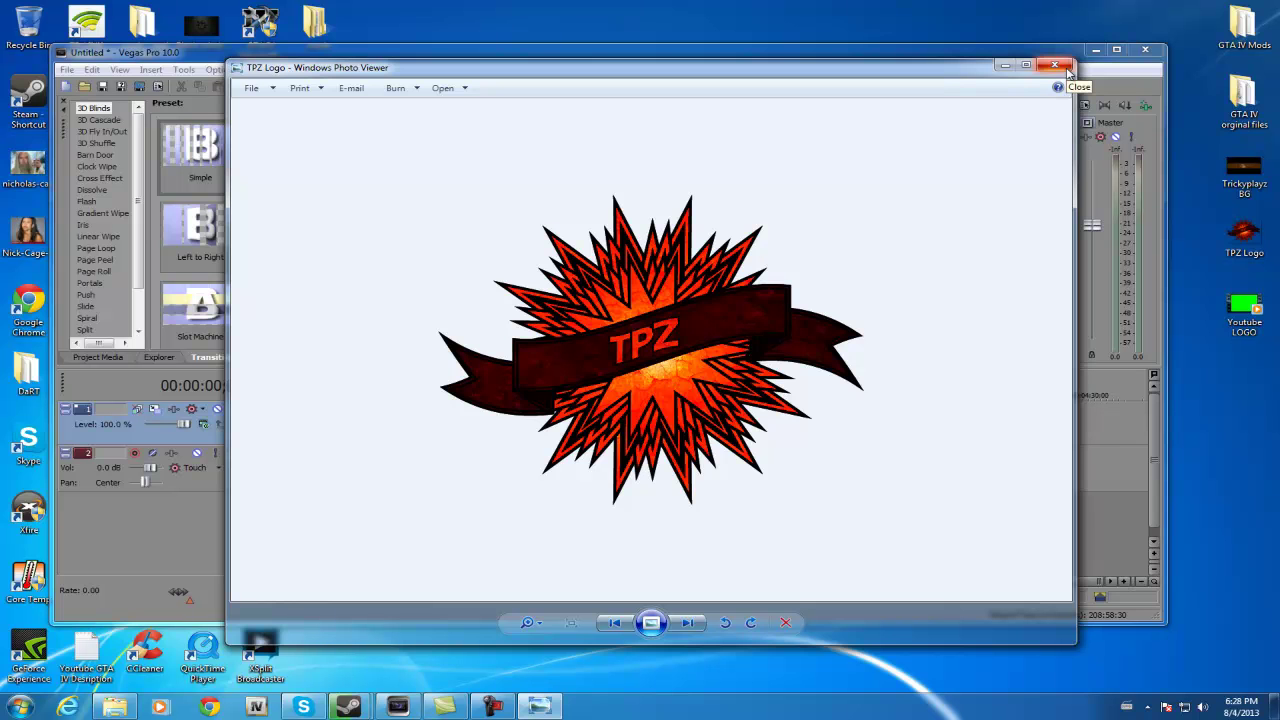
{"action": "left_click", "coordinate": [1066, 68]}
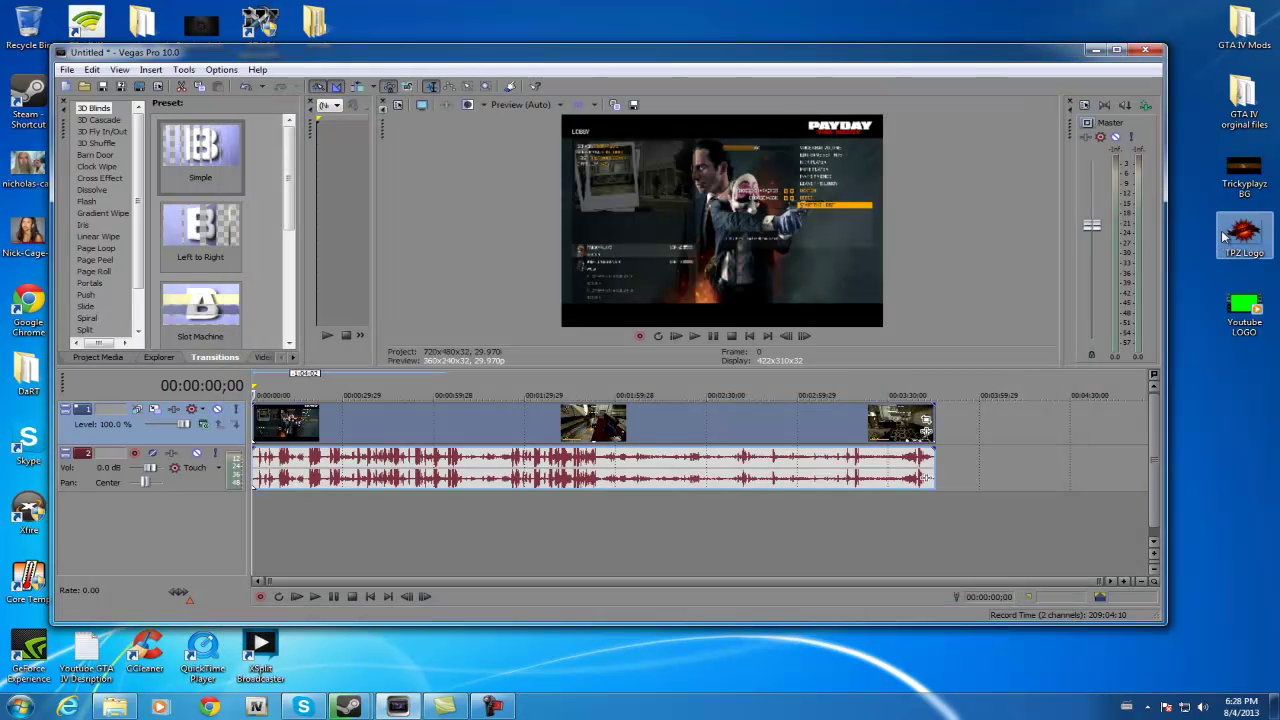
{"action": "double_click", "coordinate": [1224, 236]}
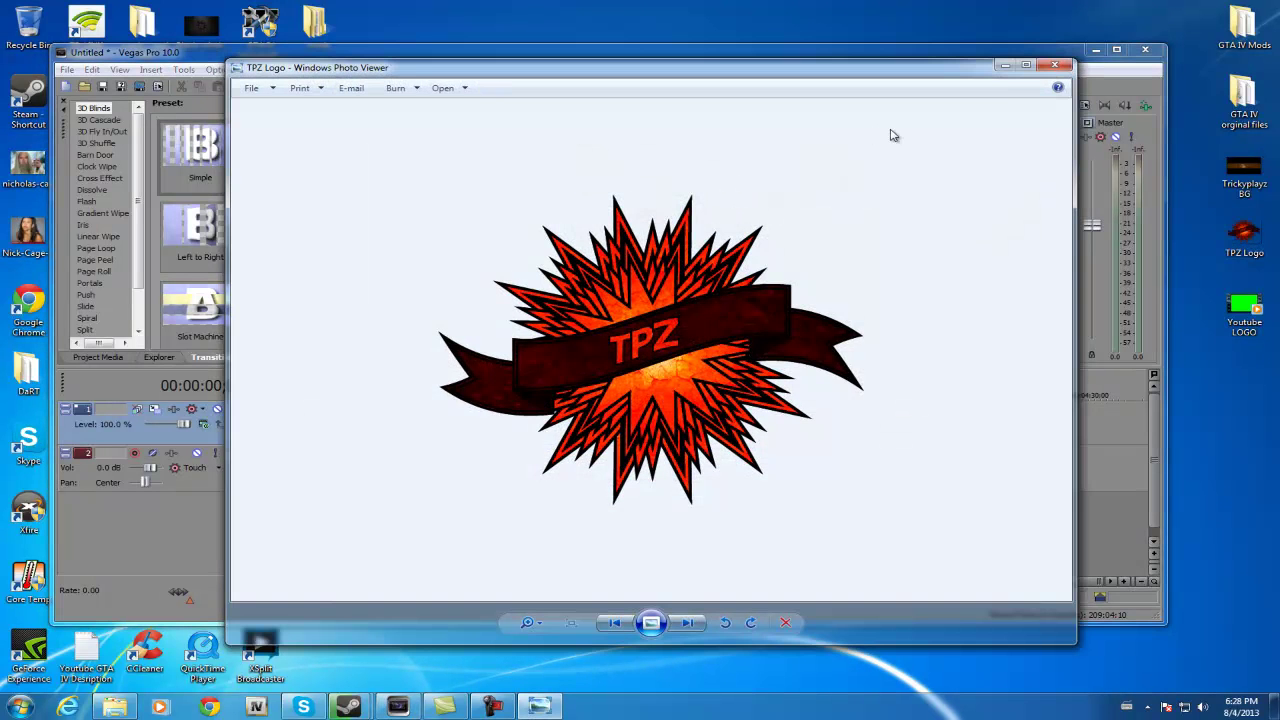
{"action": "left_click", "coordinate": [1050, 68]}
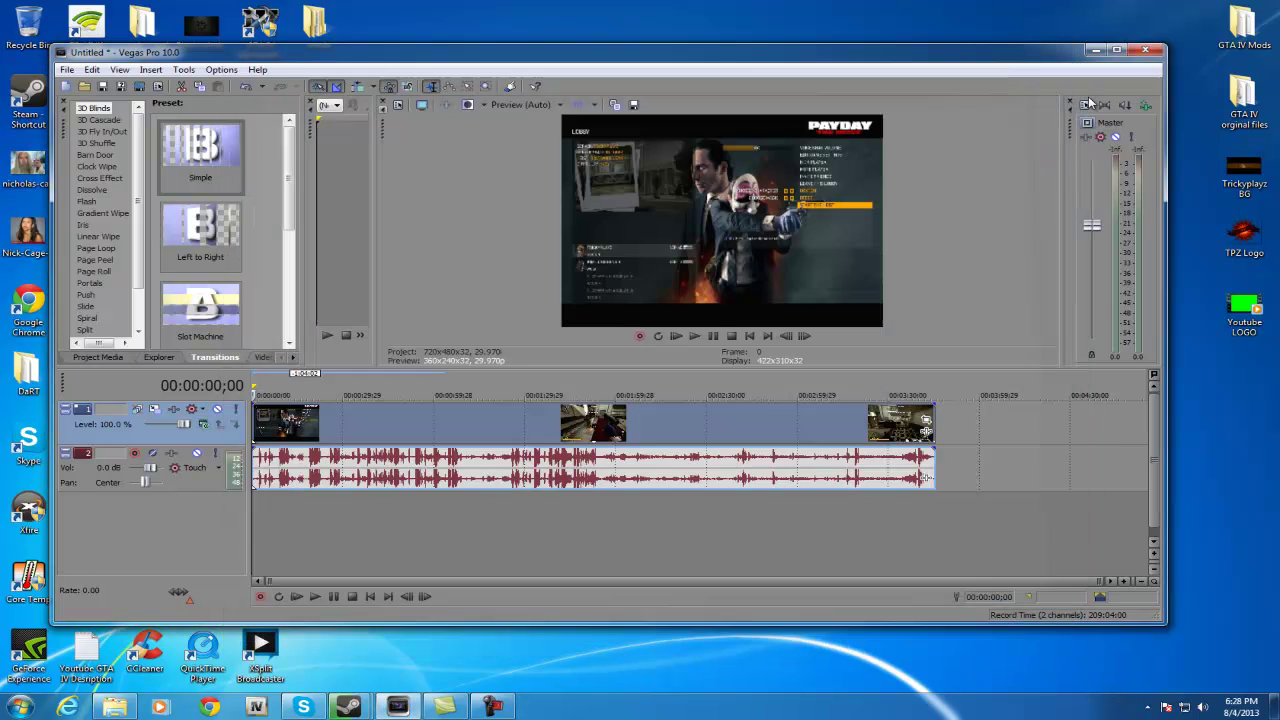
Play the green-screen Youtube LOGO clip, then select its file
{"action": "double_click", "coordinate": [1244, 308]}
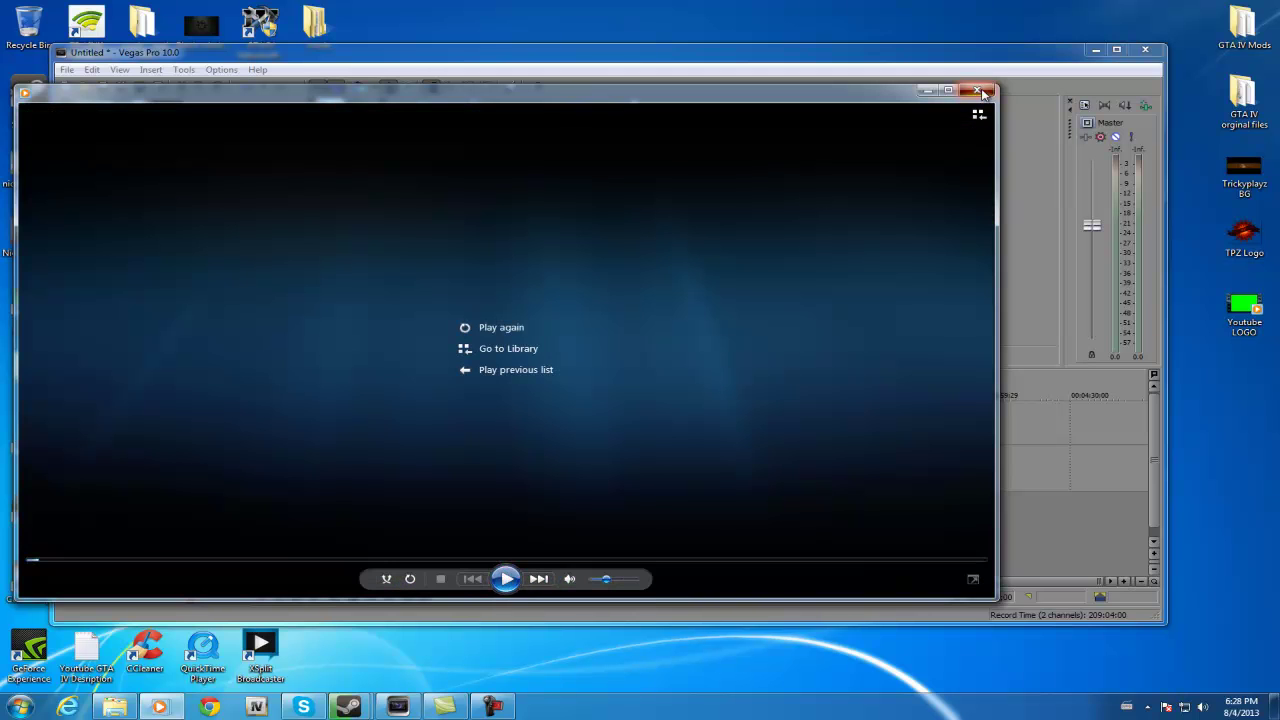
{"action": "left_click", "coordinate": [977, 90]}
{"action": "mouse_move", "coordinate": [1244, 308]}
{"action": "left_mouse_down"}
{"action": "mouse_move", "coordinate": [1265, 355]}
{"action": "mouse_move", "coordinate": [1257, 309]}
{"action": "left_mouse_up"}
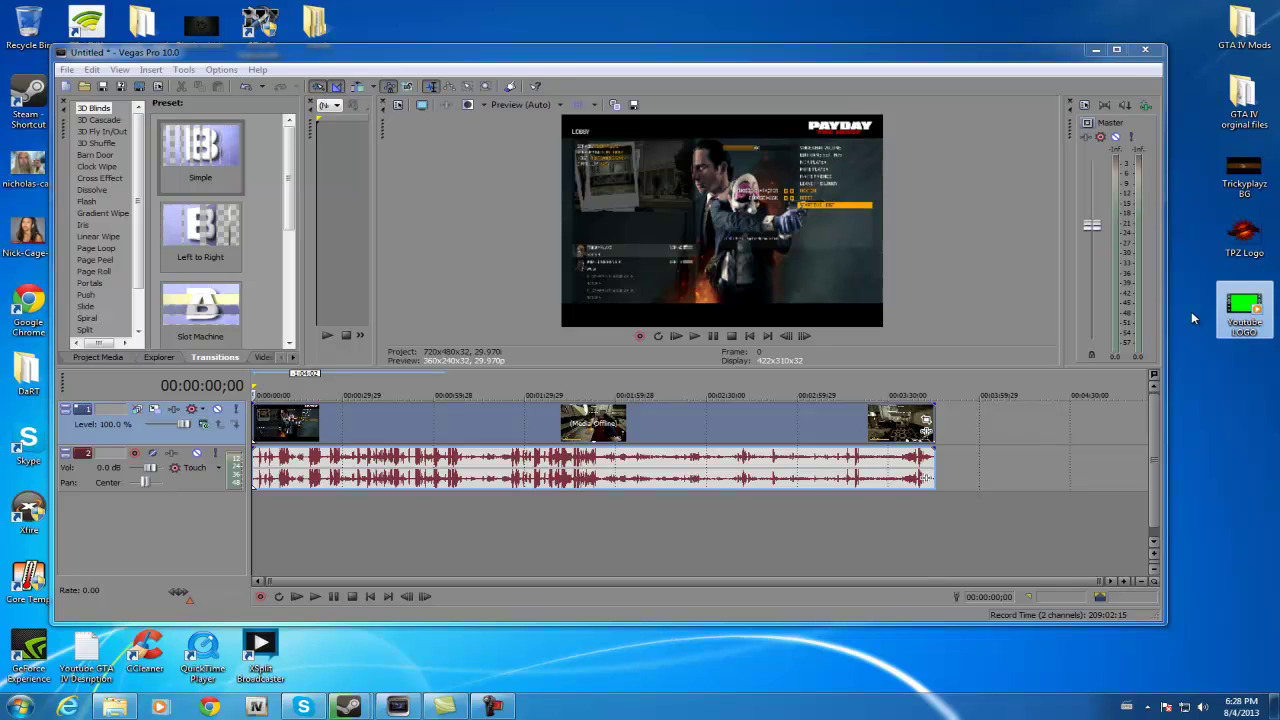
Insert a new video track, drop Youtube LOGO at its start and loop it across the gameplay
{"action": "right_click", "coordinate": [966, 512]}
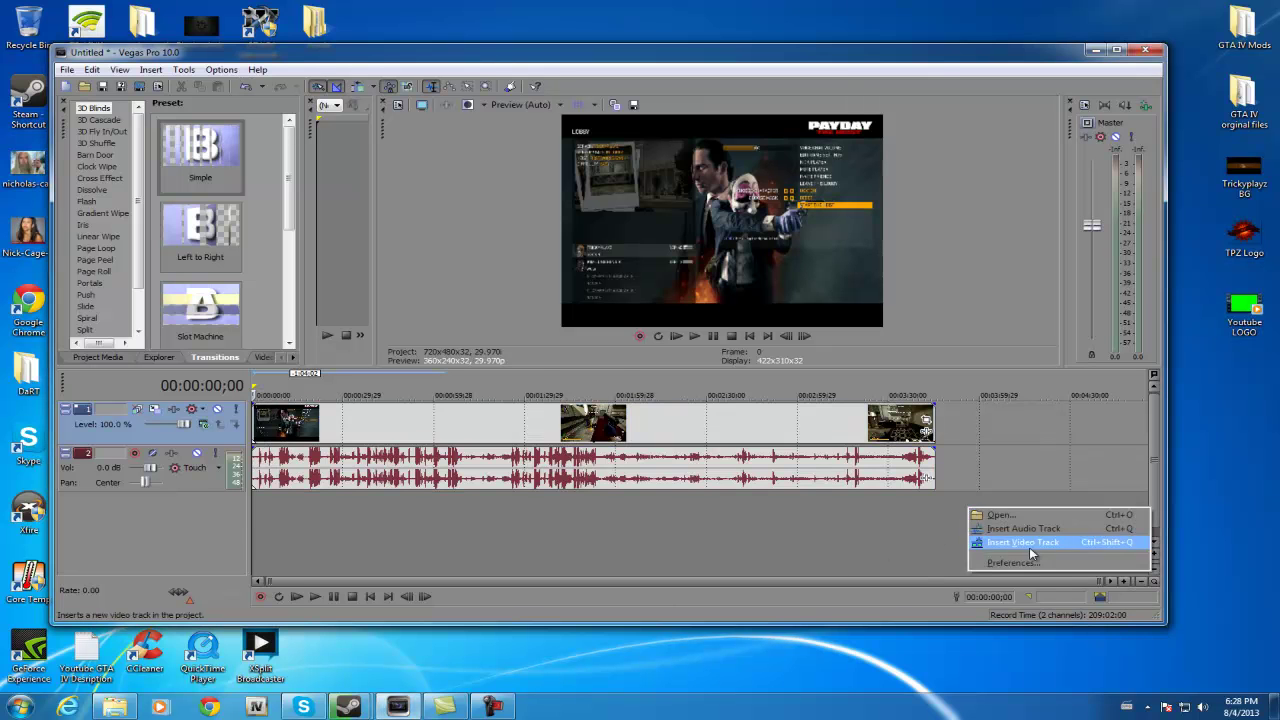
{"action": "left_click", "coordinate": [1085, 542]}
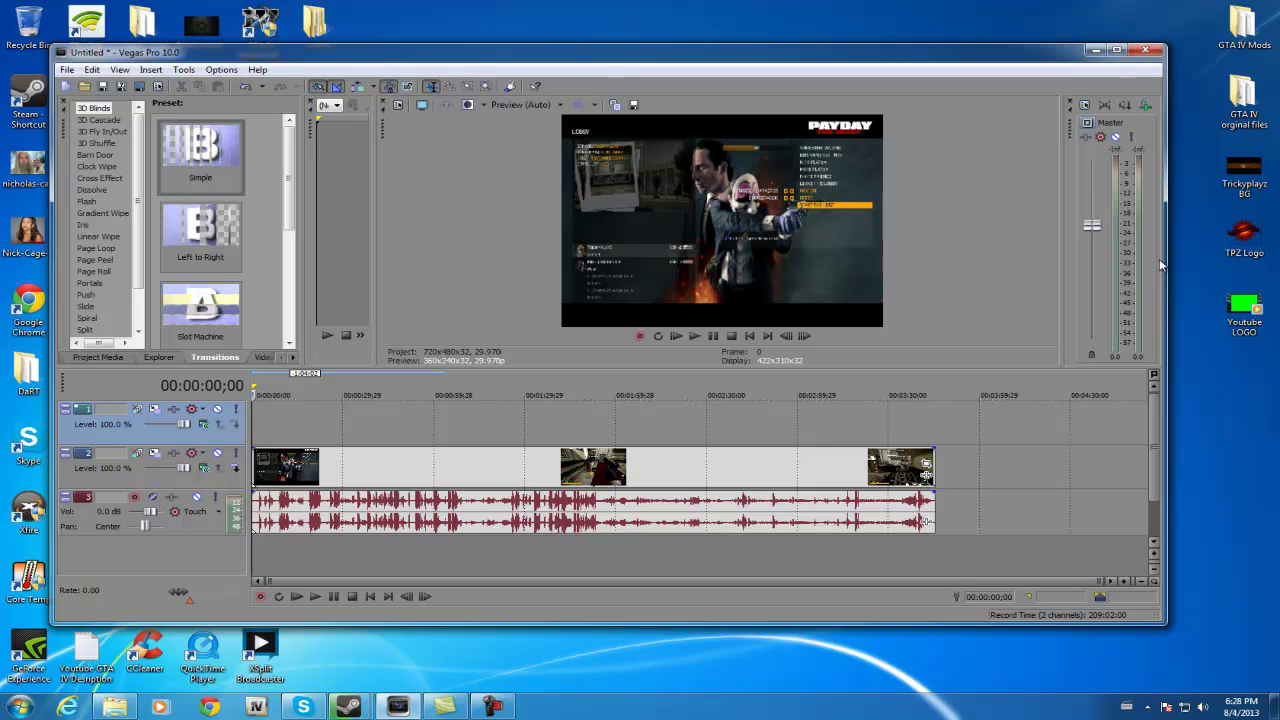
{"action": "left_click", "coordinate": [1250, 310]}
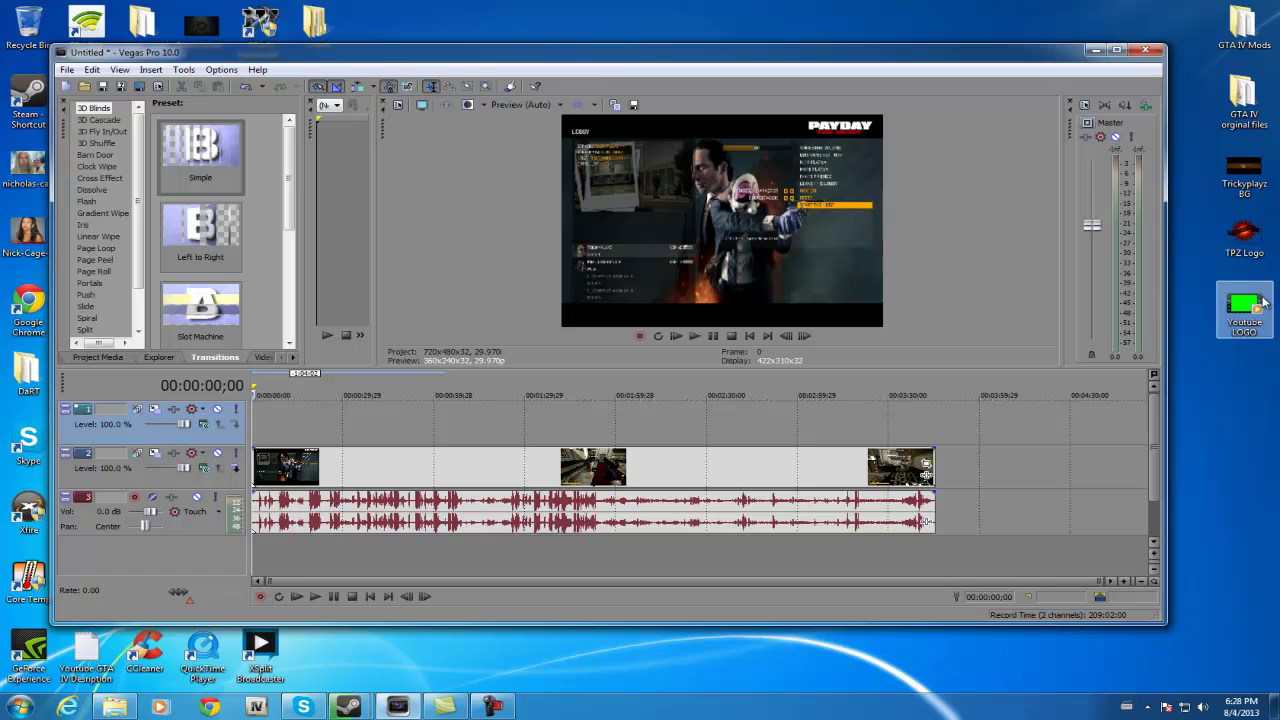
{"action": "left_click", "coordinate": [426, 432]}
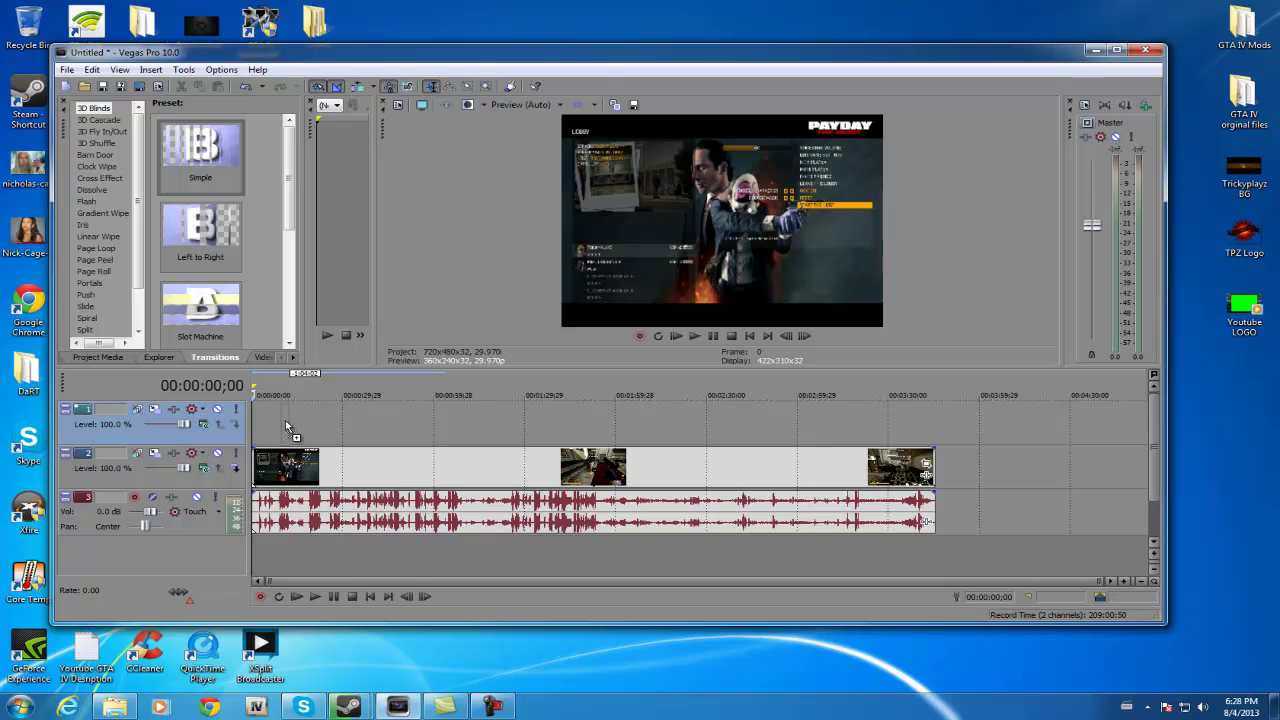
{"action": "left_click_drag", "start_coordinate": [285, 425], "coordinate": [255, 428]}
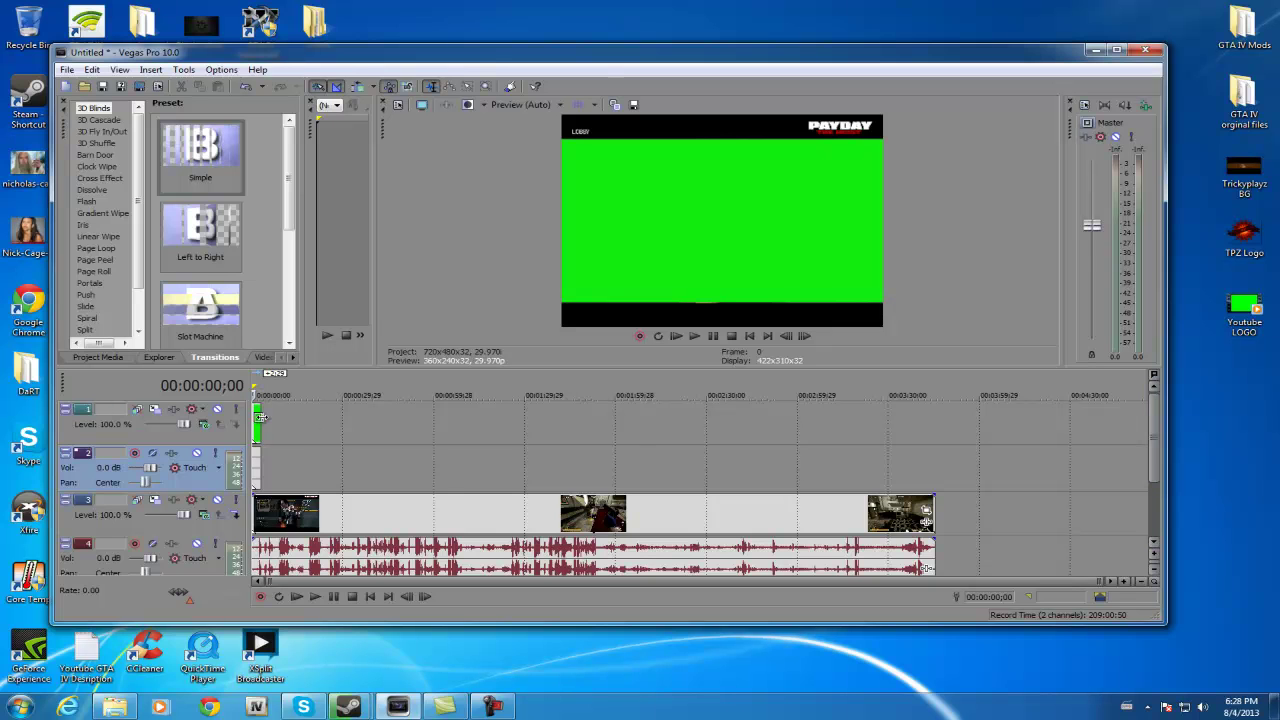
{"action": "left_click_drag", "start_coordinate": [261, 450], "coordinate": [930, 460]}
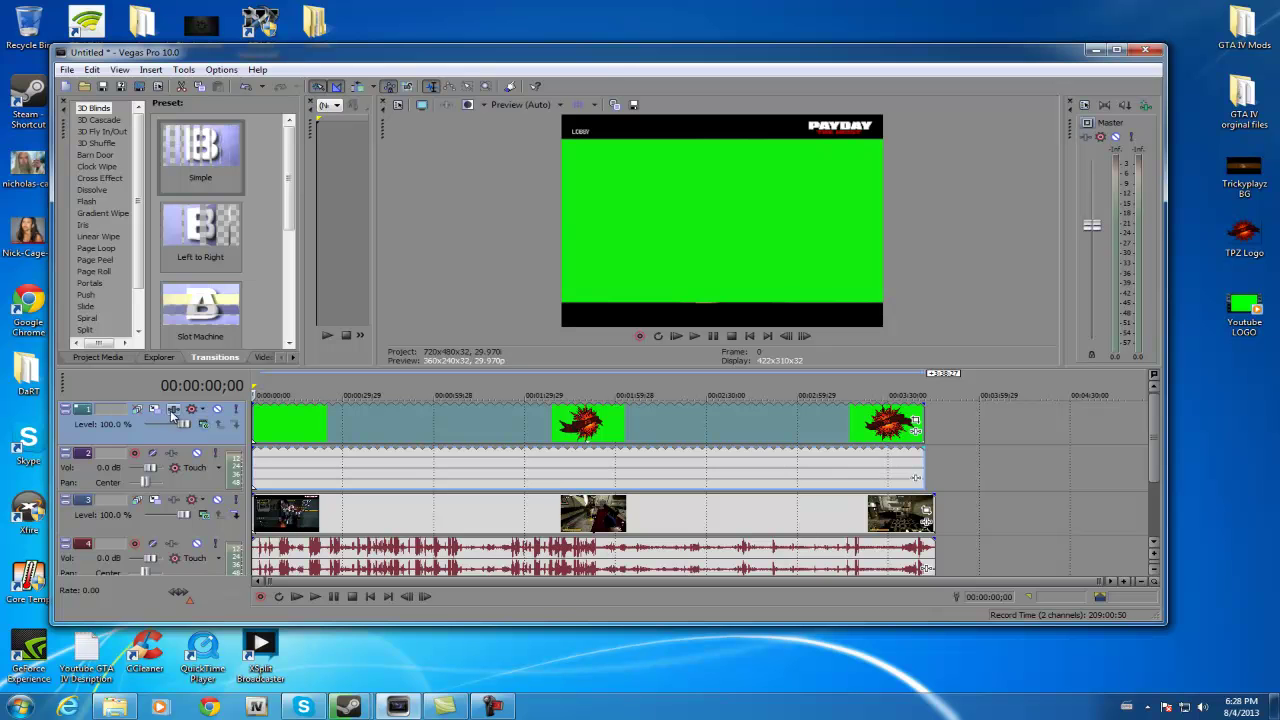
Add Sony Chroma Keyer to the Youtube LOGO event using the Green Screen preset
{"action": "left_click", "coordinate": [914, 421]}
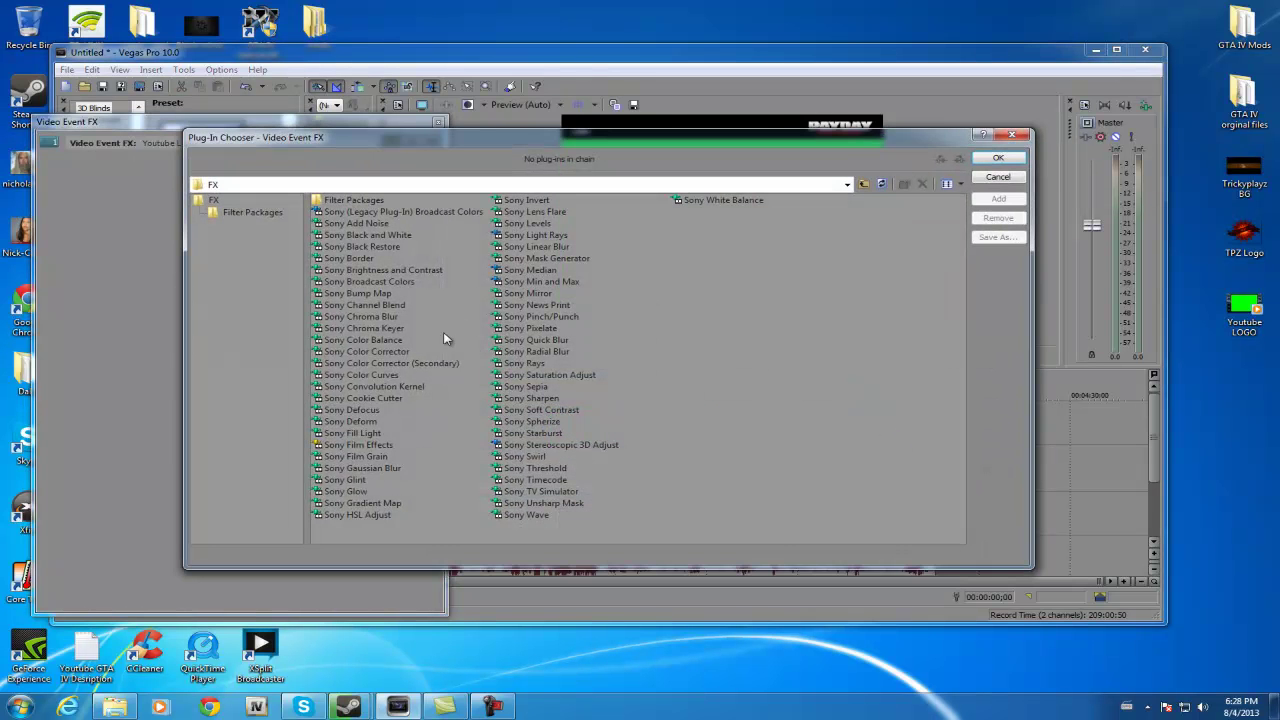
{"action": "left_click", "coordinate": [396, 328]}
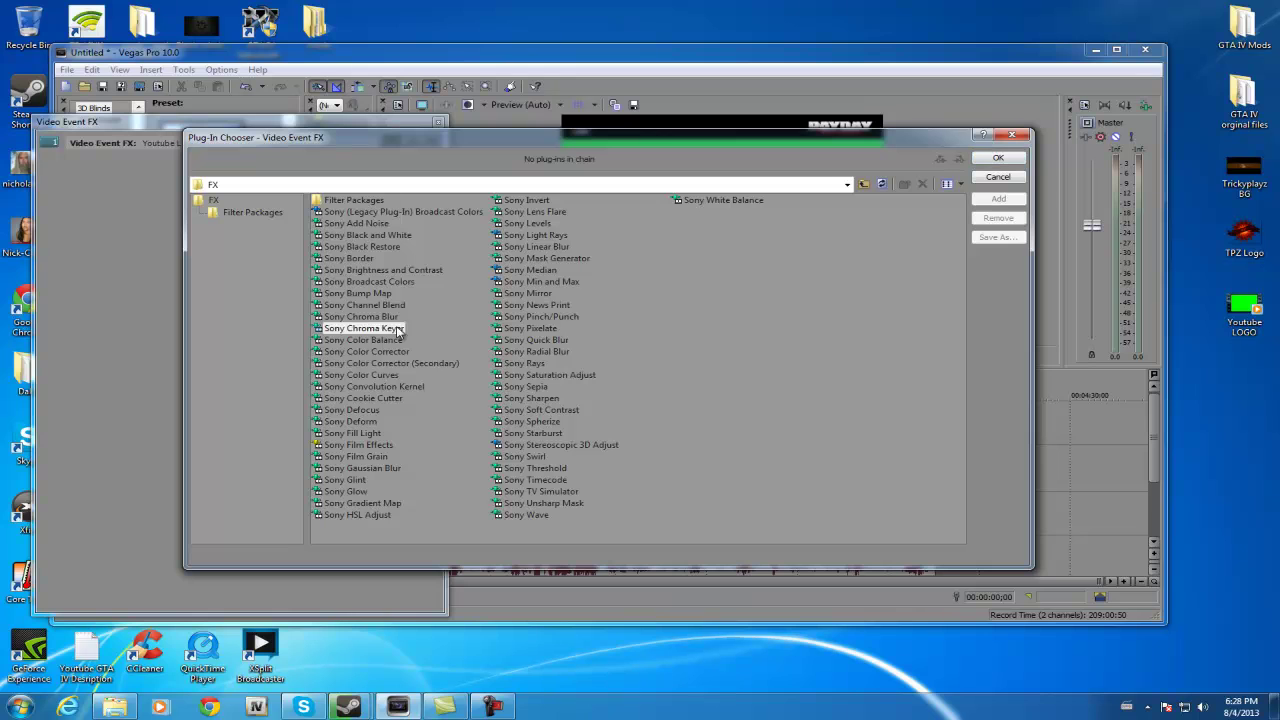
{"action": "left_click", "coordinate": [998, 158]}
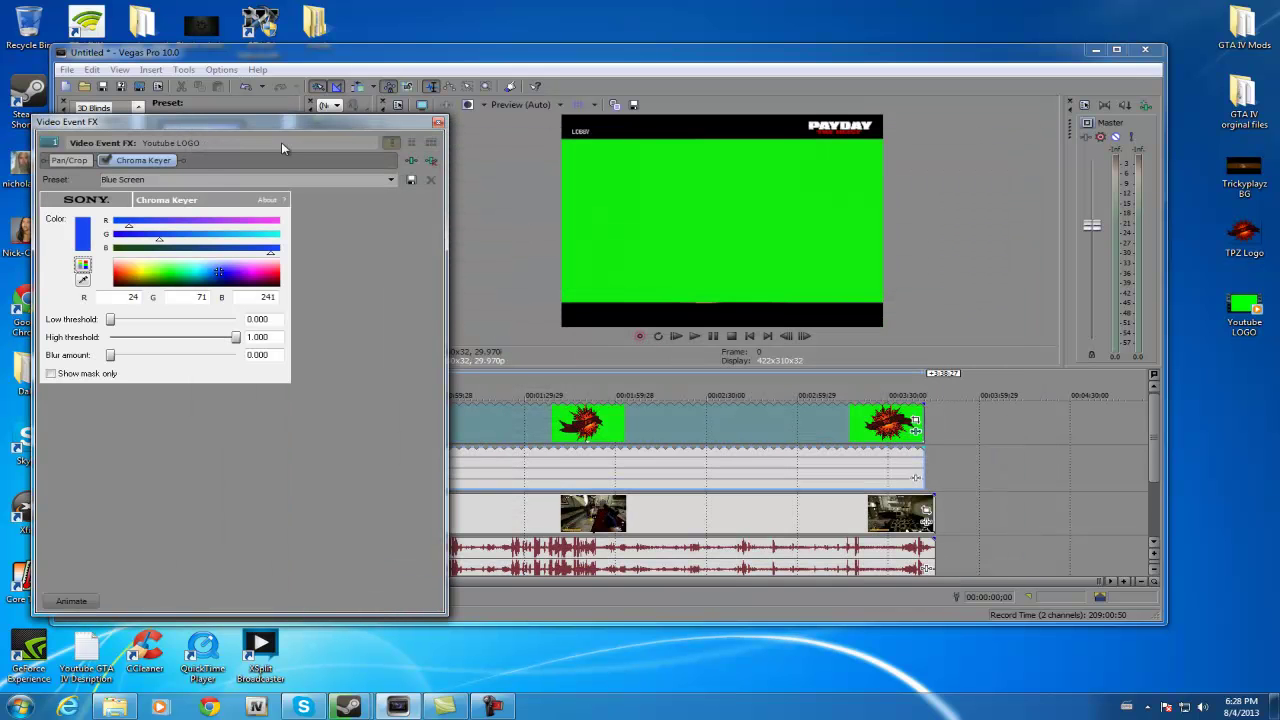
{"action": "left_click", "coordinate": [392, 181]}
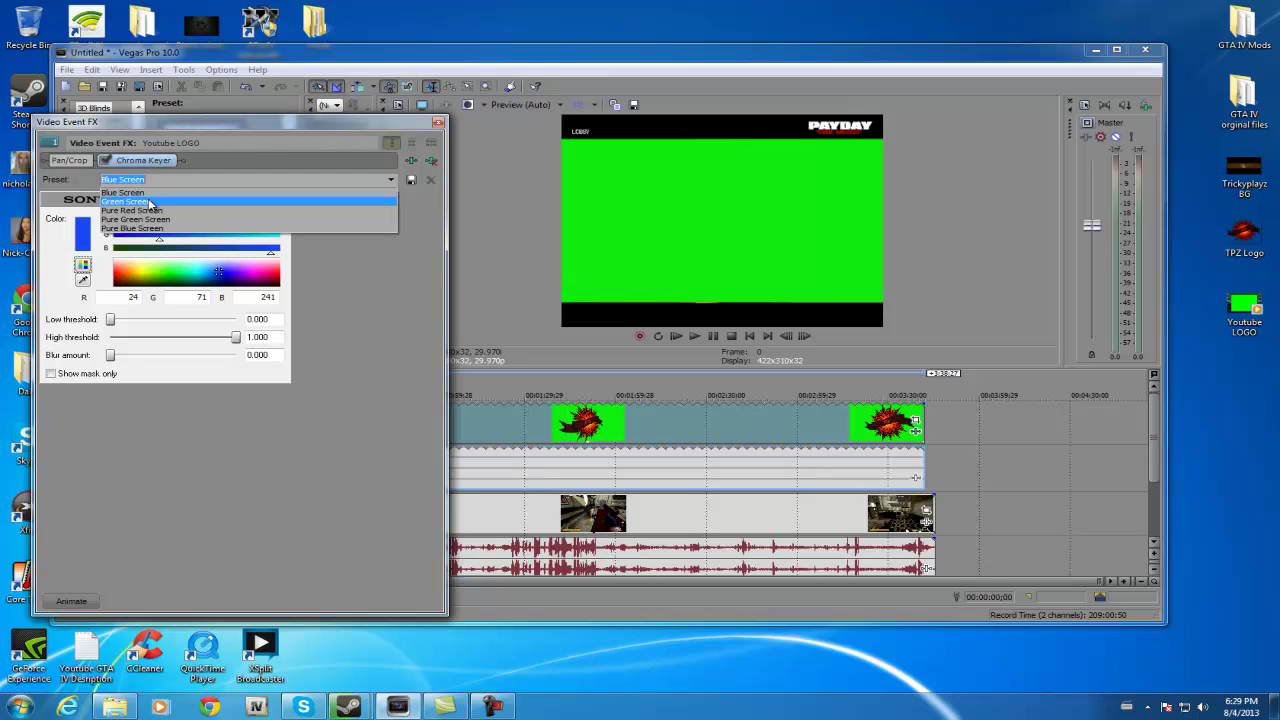
{"action": "left_click", "coordinate": [148, 204]}
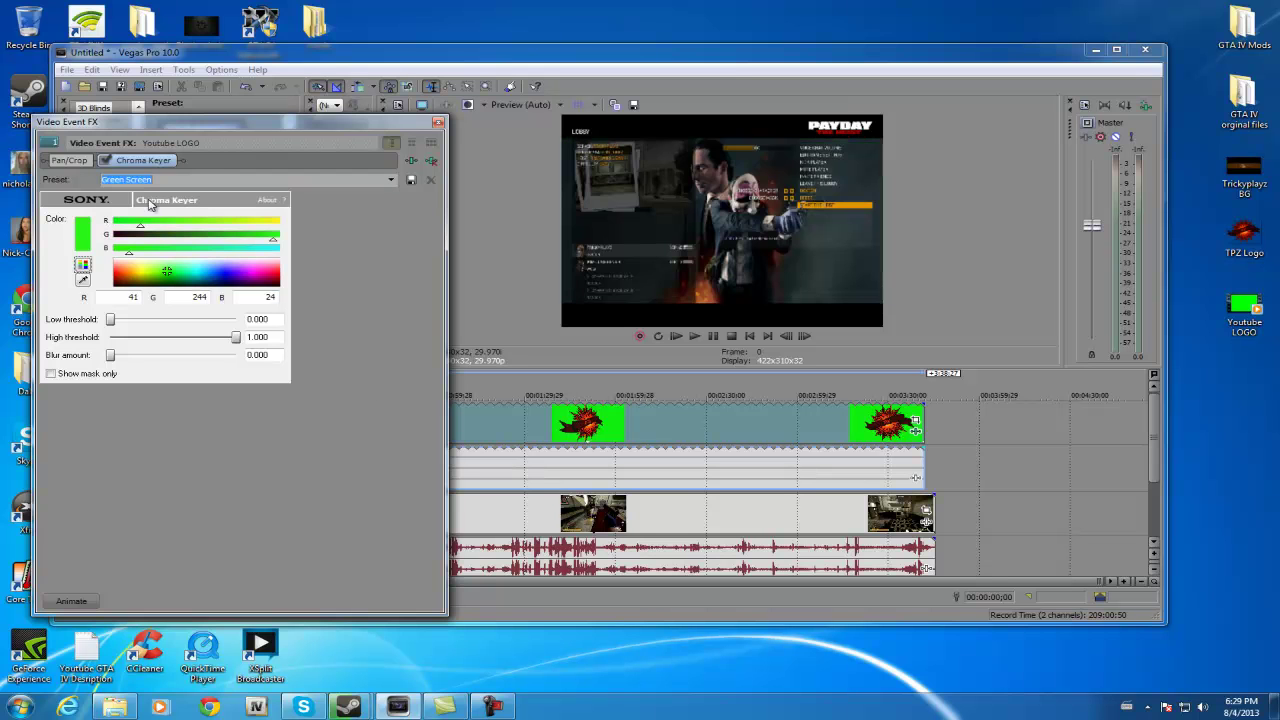
{"action": "left_click", "coordinate": [485, 708]}
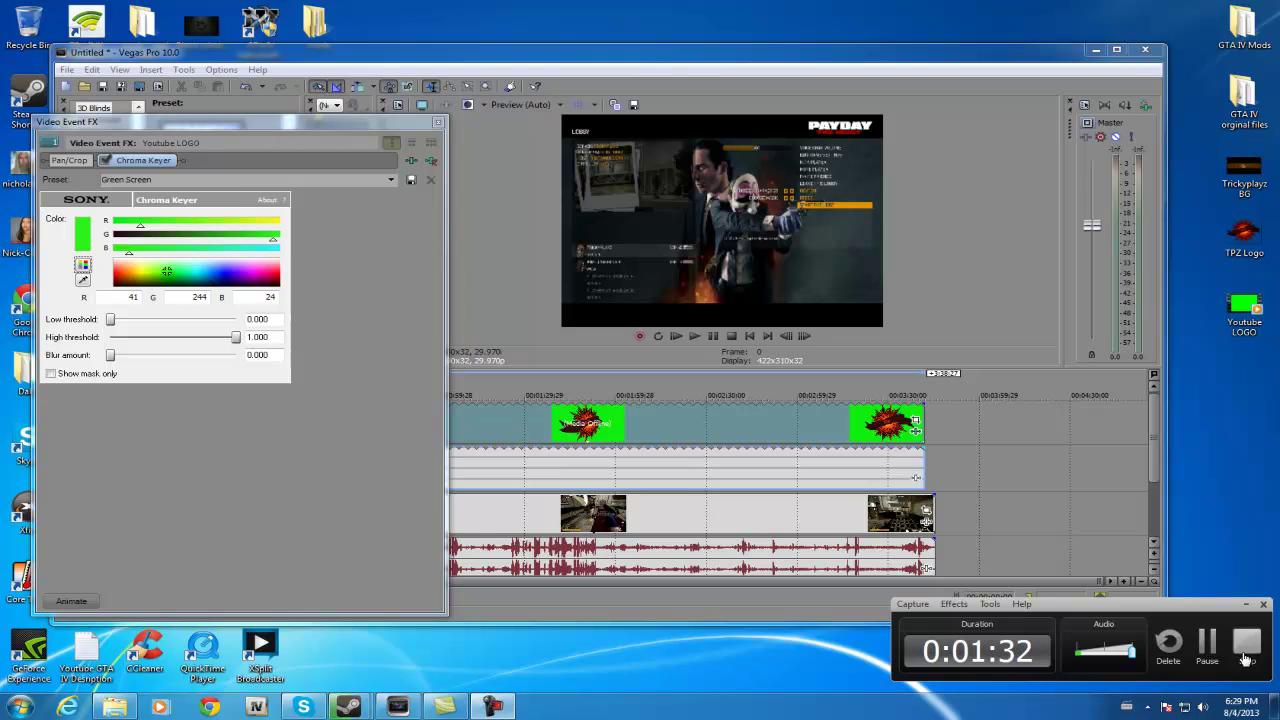
Move the Chroma Keyer settings window out of the preview and browse its presets
{"action": "left_click", "coordinate": [1209, 646]}
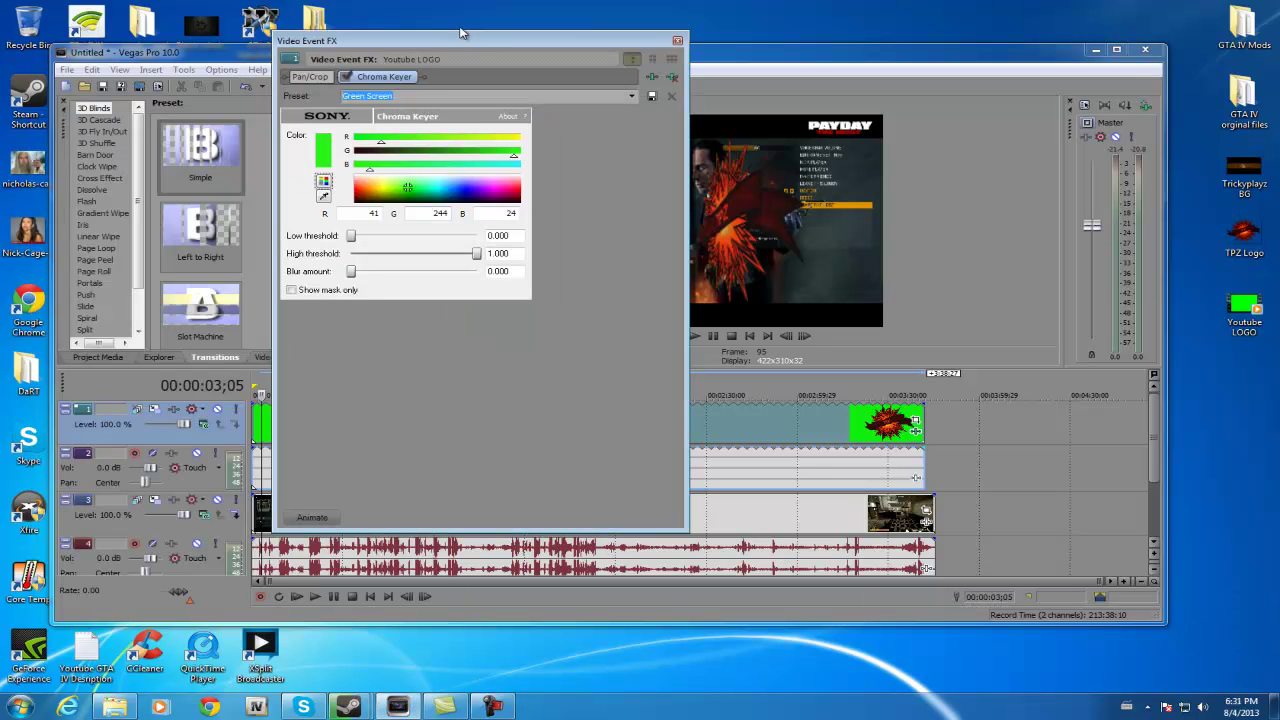
{"action": "mouse_move", "coordinate": [467, 44]}
{"action": "left_mouse_down"}
{"action": "mouse_move", "coordinate": [698, 251]}
{"action": "mouse_move", "coordinate": [362, 98]}
{"action": "mouse_move", "coordinate": [477, 54]}
{"action": "mouse_move", "coordinate": [512, 67]}
{"action": "mouse_move", "coordinate": [497, 80]}
{"action": "left_mouse_up"}
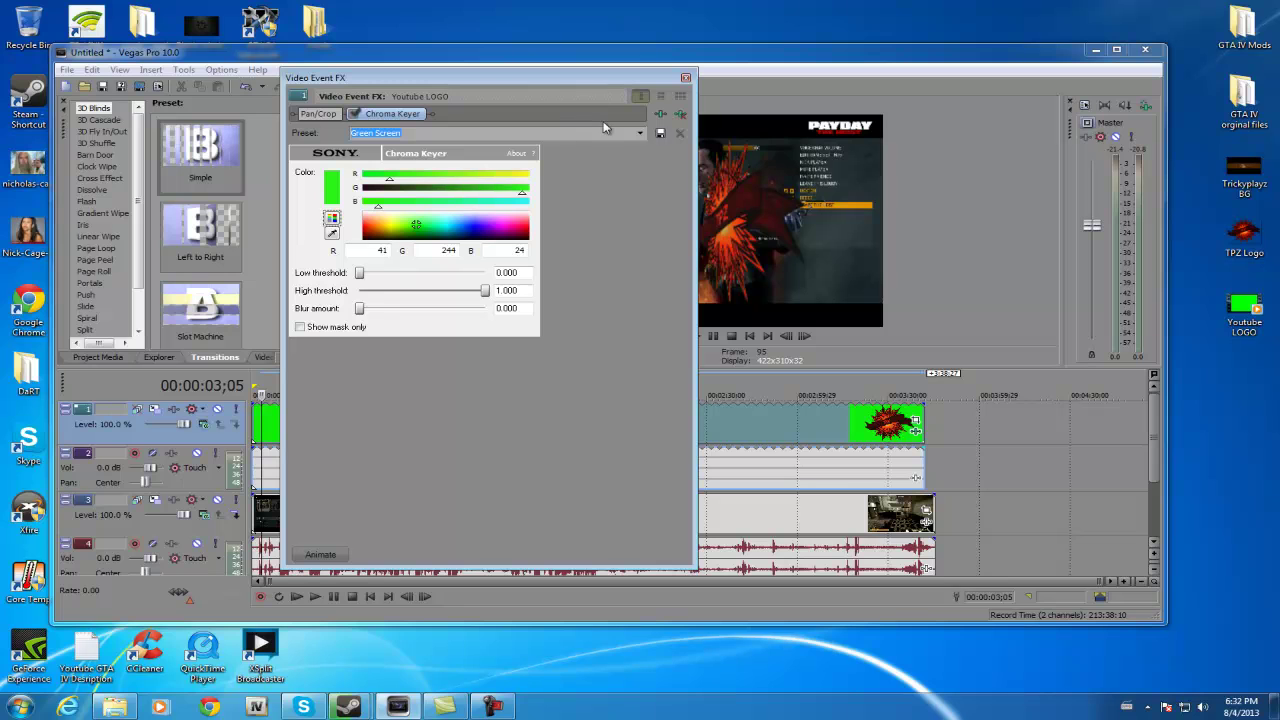
{"action": "left_click", "coordinate": [638, 135]}
{"action": "left_click_drag", "start_coordinate": [600, 77], "coordinate": [355, 64]}
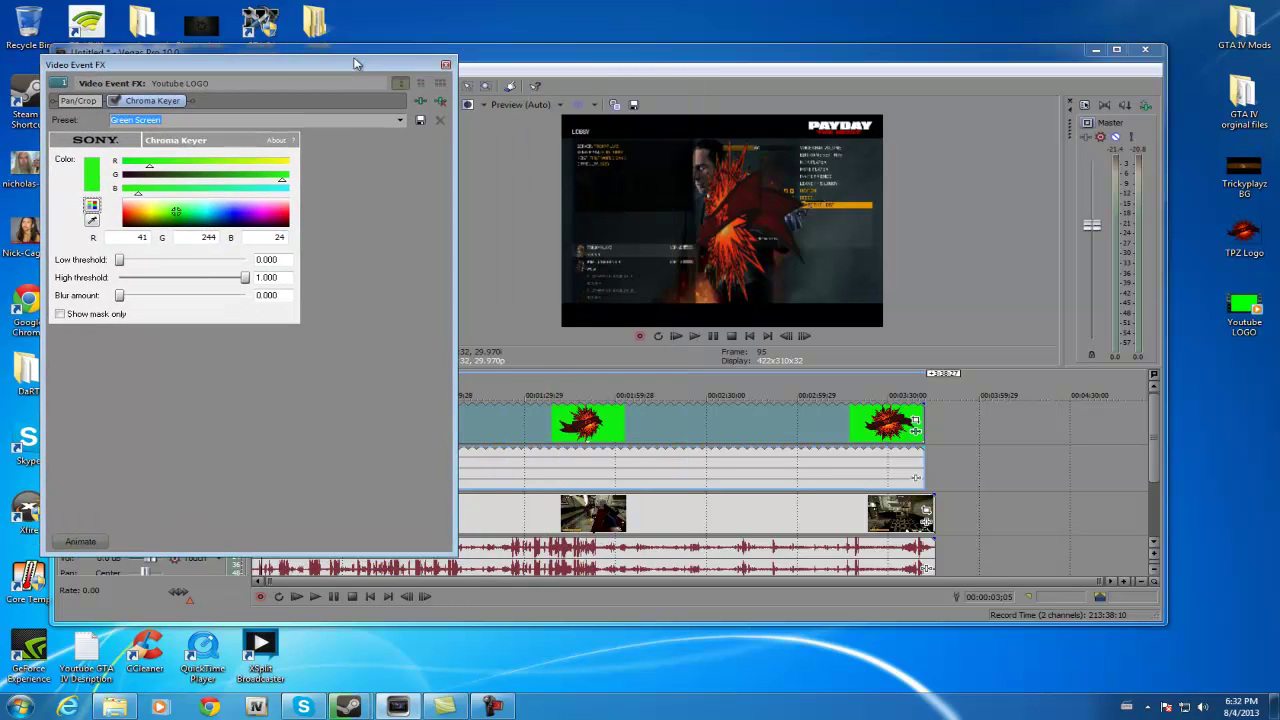
Preview the keyed logo over the gameplay with the Master fader pulled down
{"action": "left_click", "coordinate": [694, 336]}
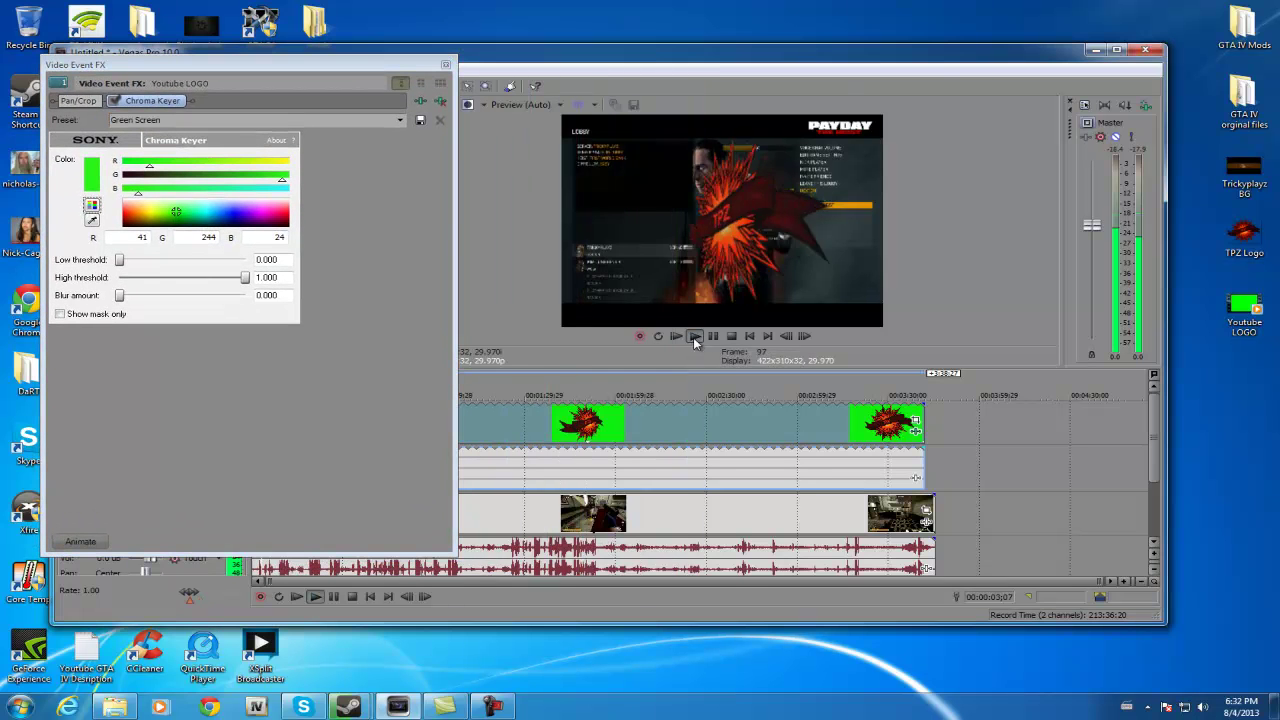
{"action": "left_click", "coordinate": [713, 336]}
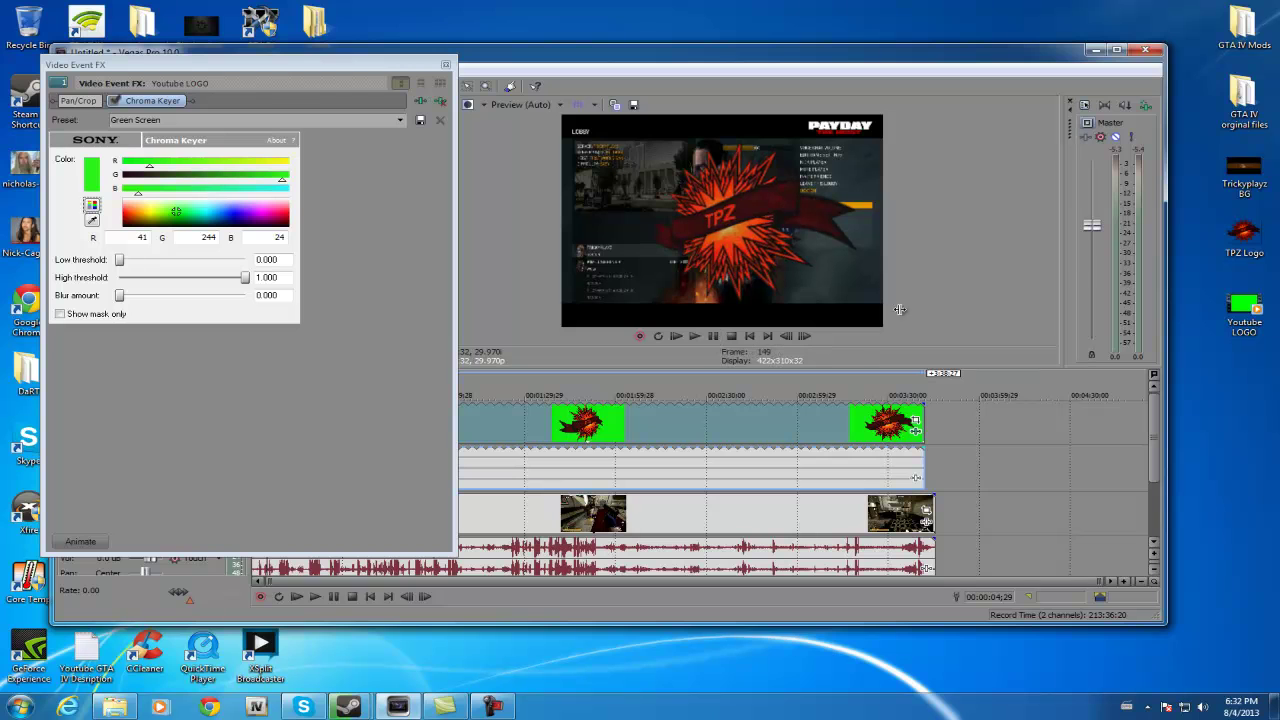
{"action": "left_click_drag", "start_coordinate": [1100, 224], "coordinate": [1100, 340]}
{"action": "left_click", "coordinate": [697, 337]}
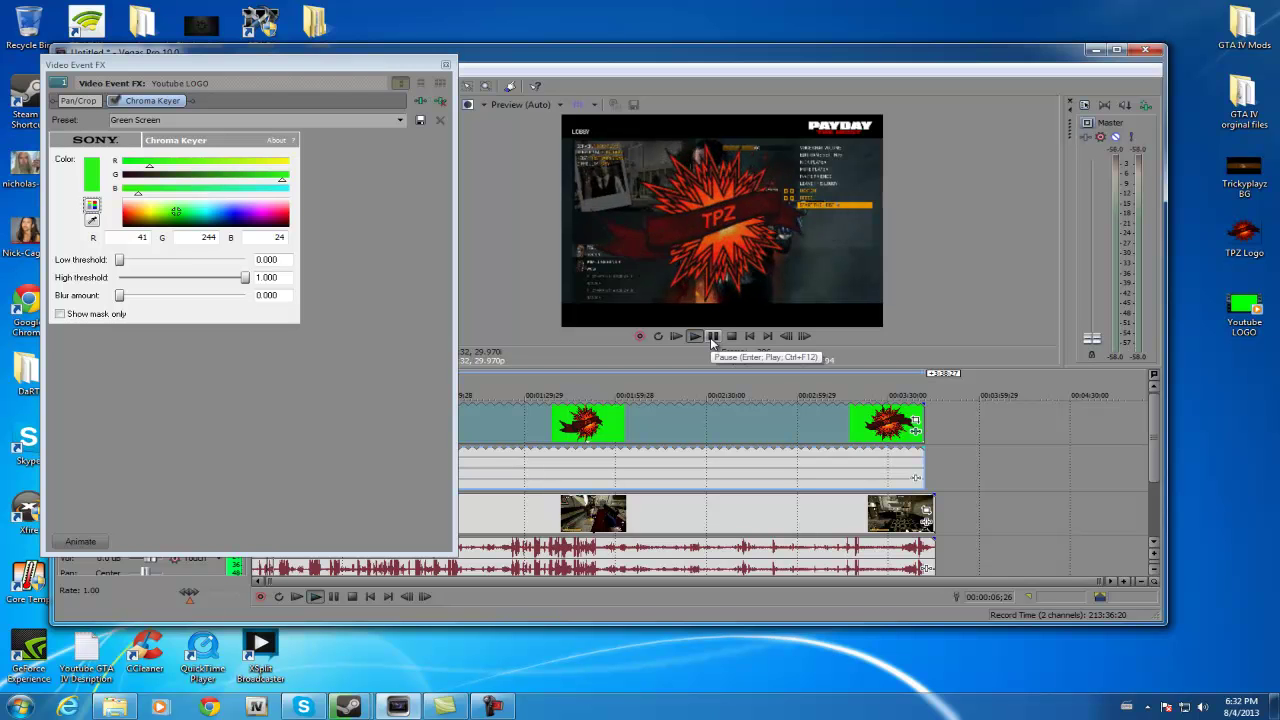
{"action": "left_click", "coordinate": [712, 337]}
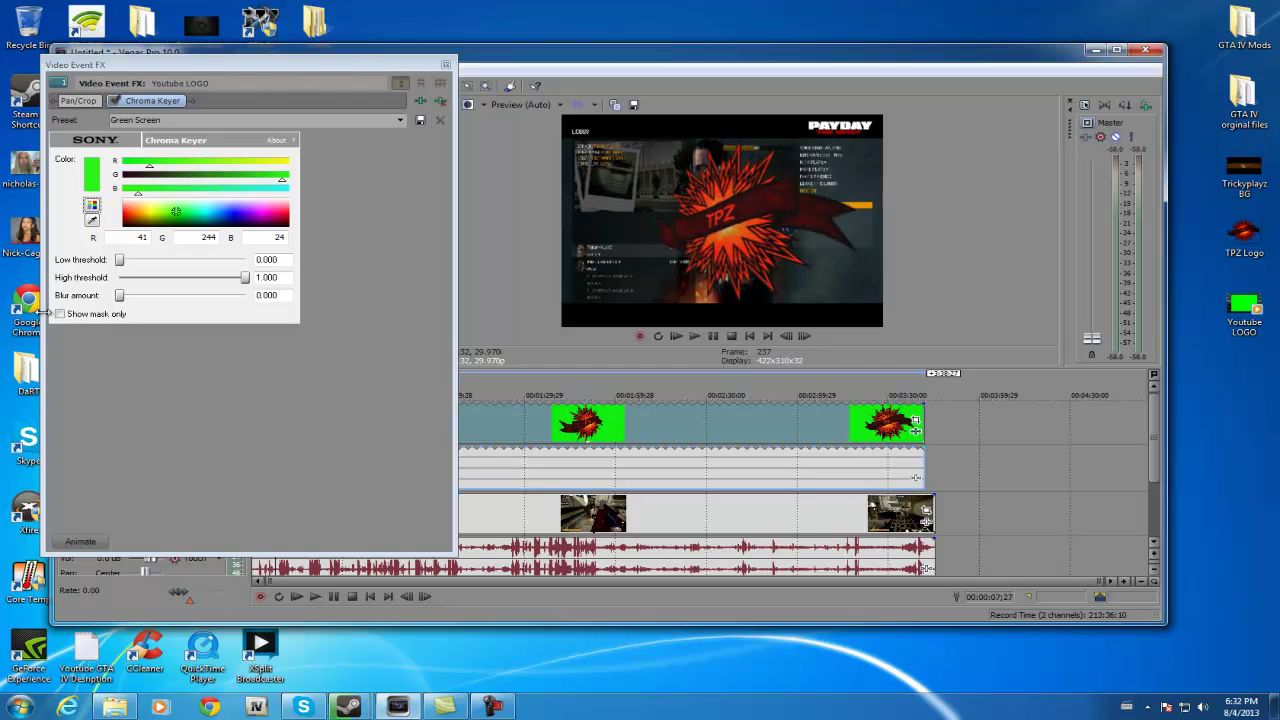
Drag the Chroma Keyer Low threshold to 0.393 and close Video Event FX
{"action": "mouse_move", "coordinate": [120, 262]}
{"action": "left_mouse_down"}
{"action": "mouse_move", "coordinate": [166, 274]}
{"action": "mouse_move", "coordinate": [222, 262]}
{"action": "mouse_move", "coordinate": [149, 267]}
{"action": "mouse_move", "coordinate": [337, 268]}
{"action": "left_mouse_up"}
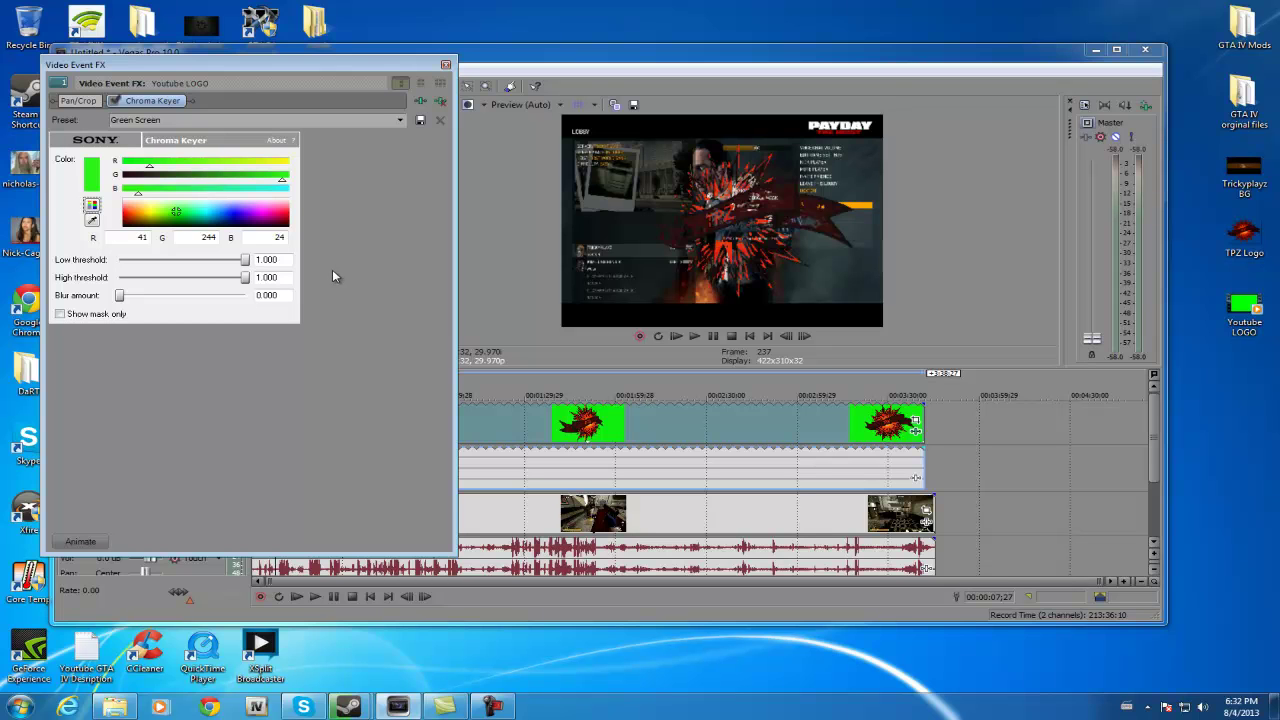
{"action": "left_click_drag", "start_coordinate": [337, 268], "coordinate": [170, 295]}
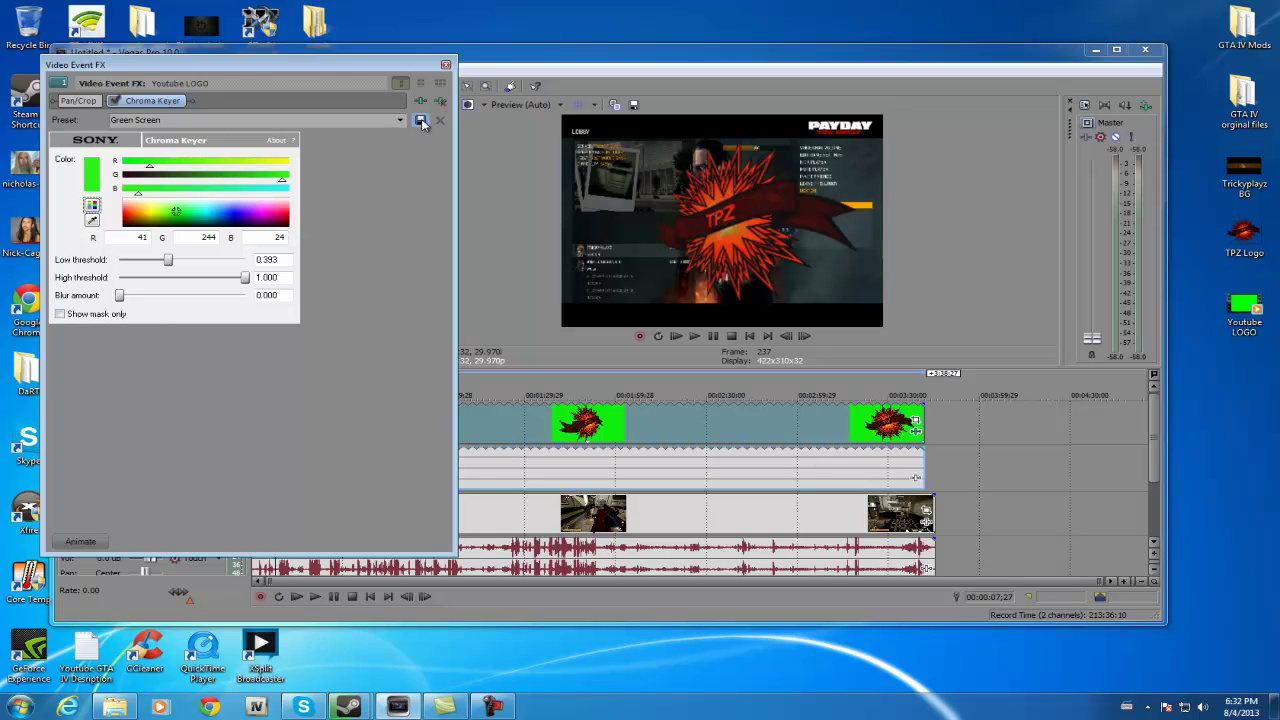
{"action": "left_click", "coordinate": [446, 65]}
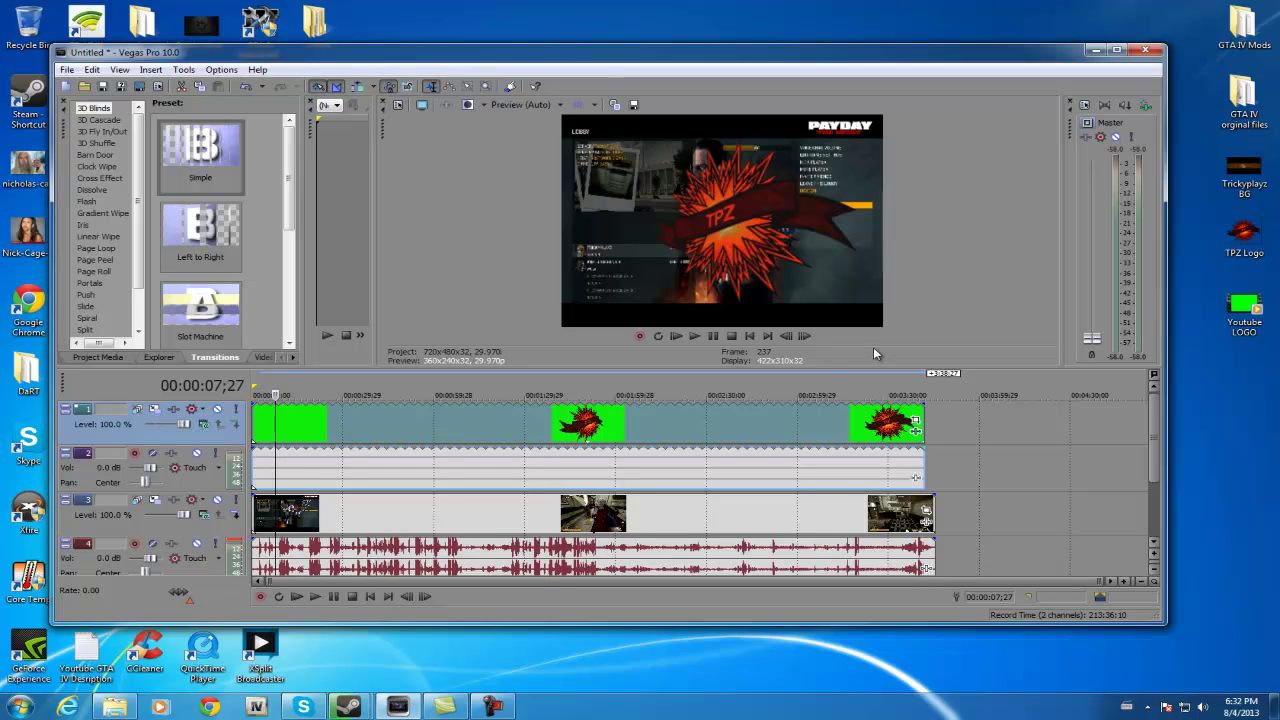
In Track Motion, shrink the TPZ logo and move it to the bottom-right corner
{"action": "left_click", "coordinate": [155, 411]}
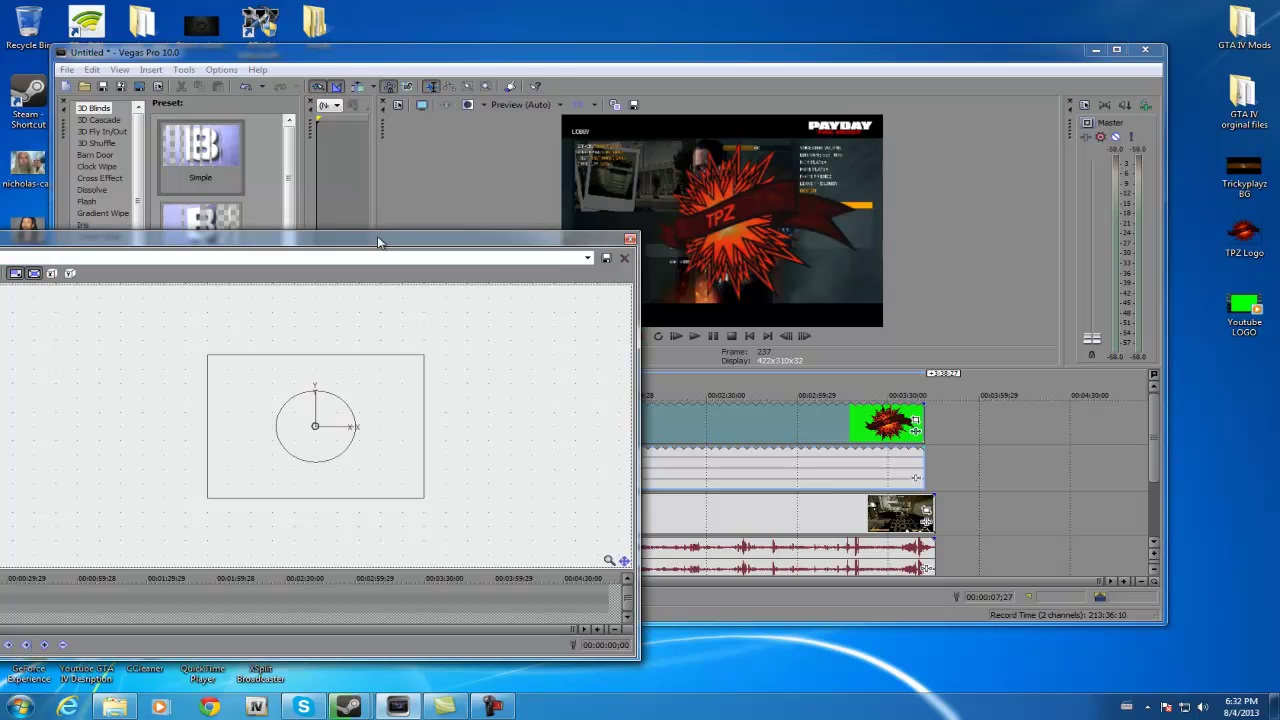
{"action": "left_click_drag", "start_coordinate": [379, 241], "coordinate": [337, 217]}
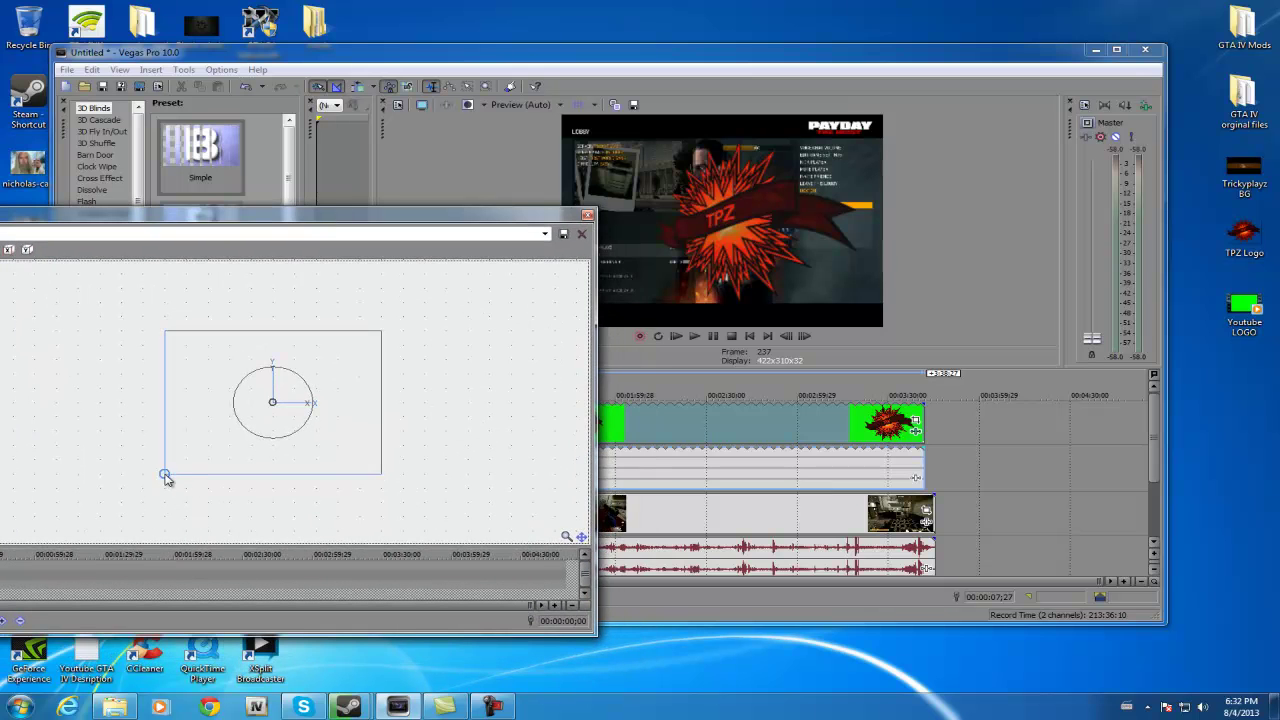
{"action": "mouse_move", "coordinate": [166, 478]}
{"action": "left_mouse_down"}
{"action": "mouse_move", "coordinate": [143, 488]}
{"action": "mouse_move", "coordinate": [267, 432]}
{"action": "left_mouse_up"}
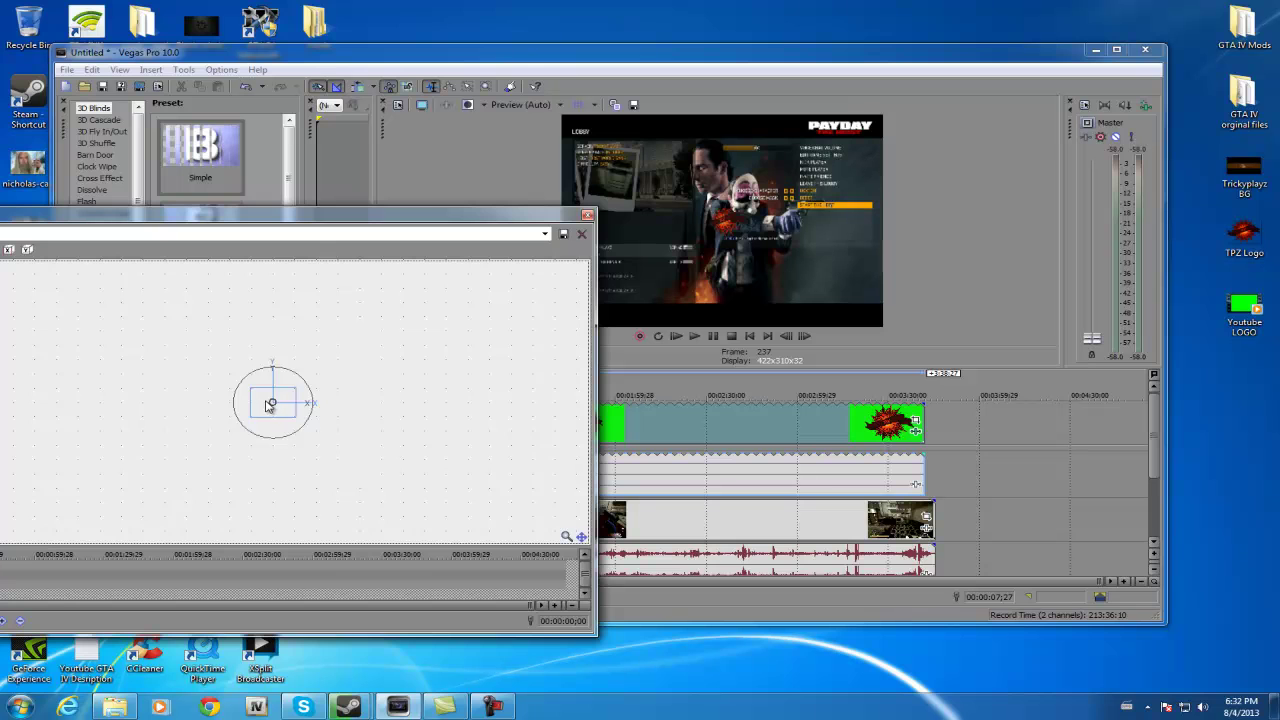
{"action": "left_click_drag", "start_coordinate": [268, 404], "coordinate": [352, 463]}
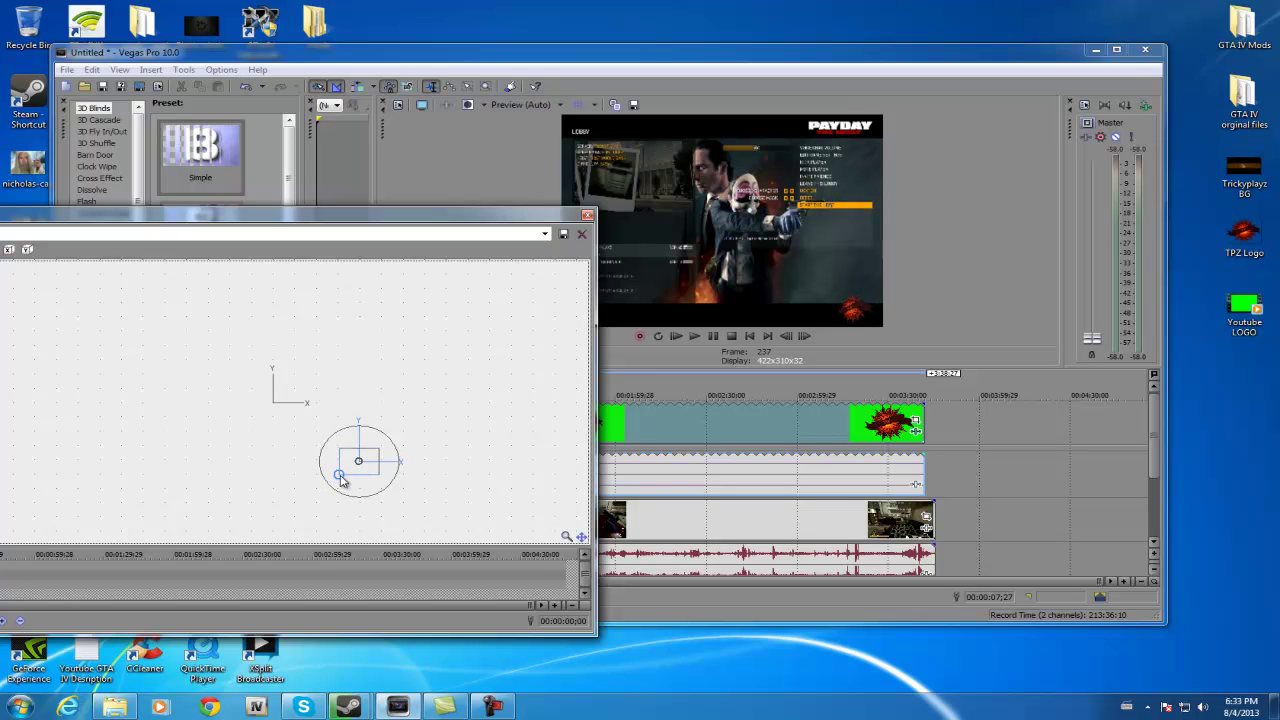
{"action": "left_click_drag", "start_coordinate": [337, 481], "coordinate": [352, 468]}
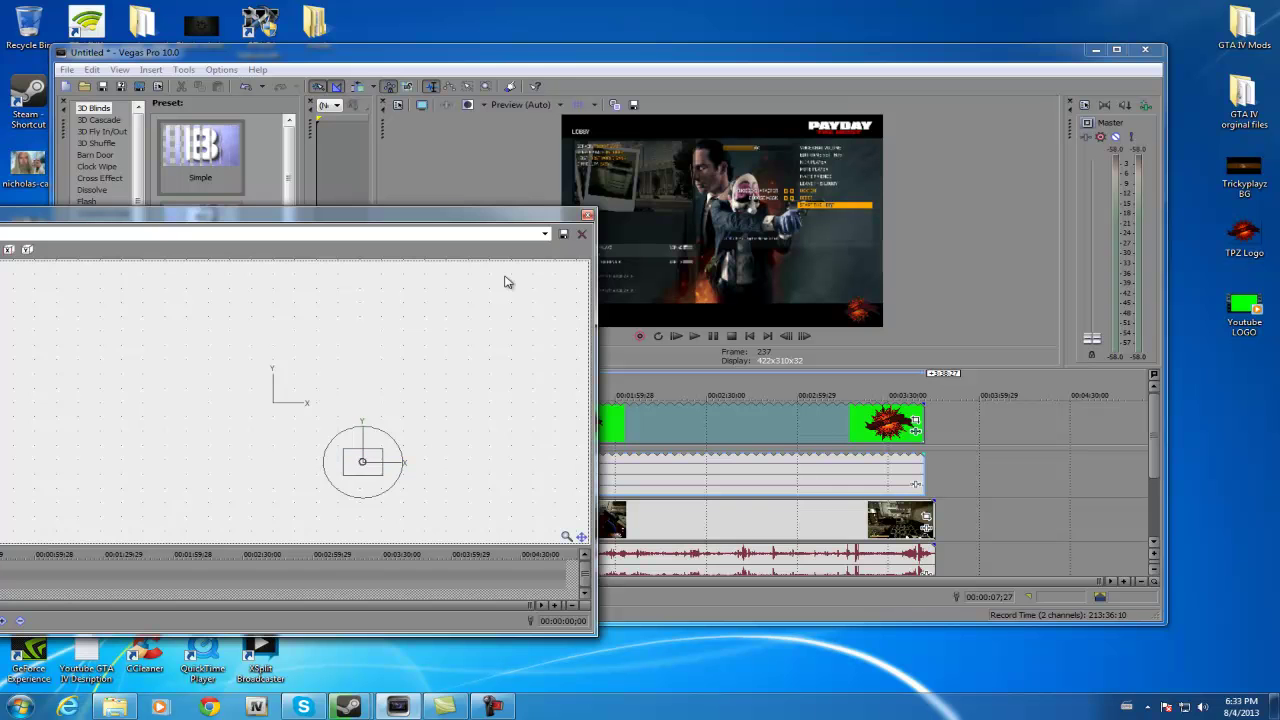
{"action": "left_click", "coordinate": [587, 215]}
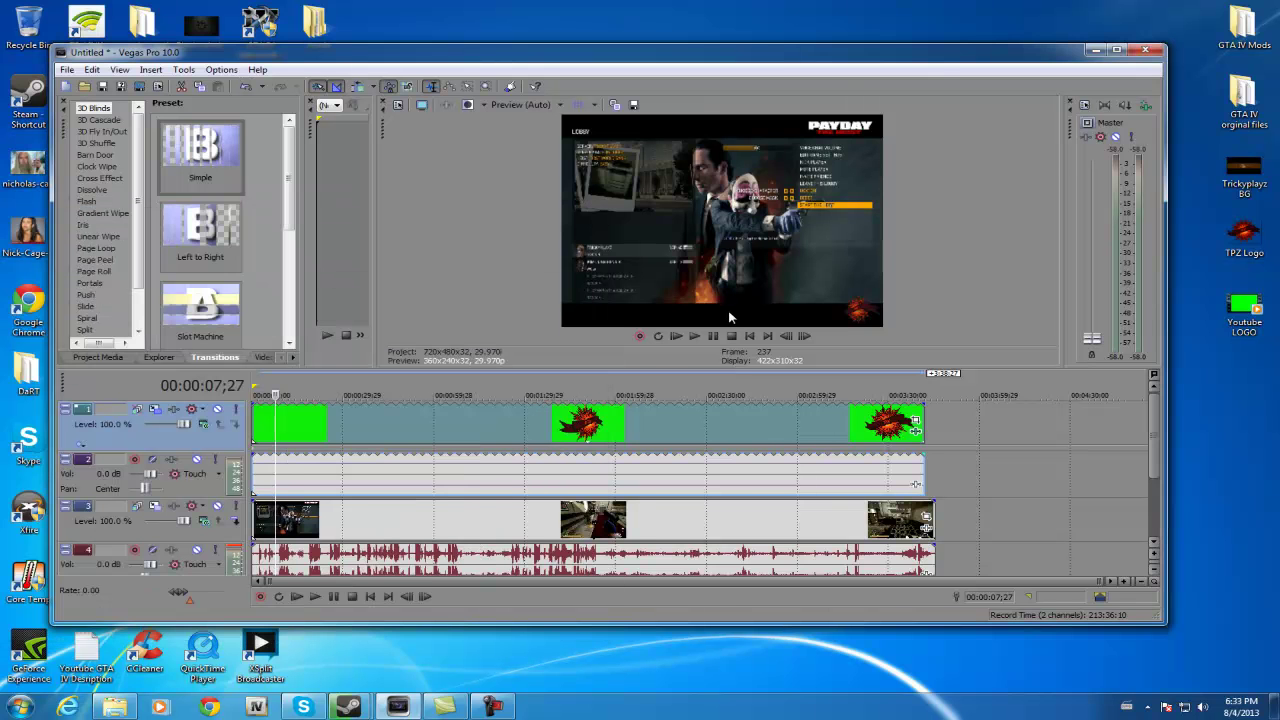
{"action": "left_click", "coordinate": [1117, 50]}
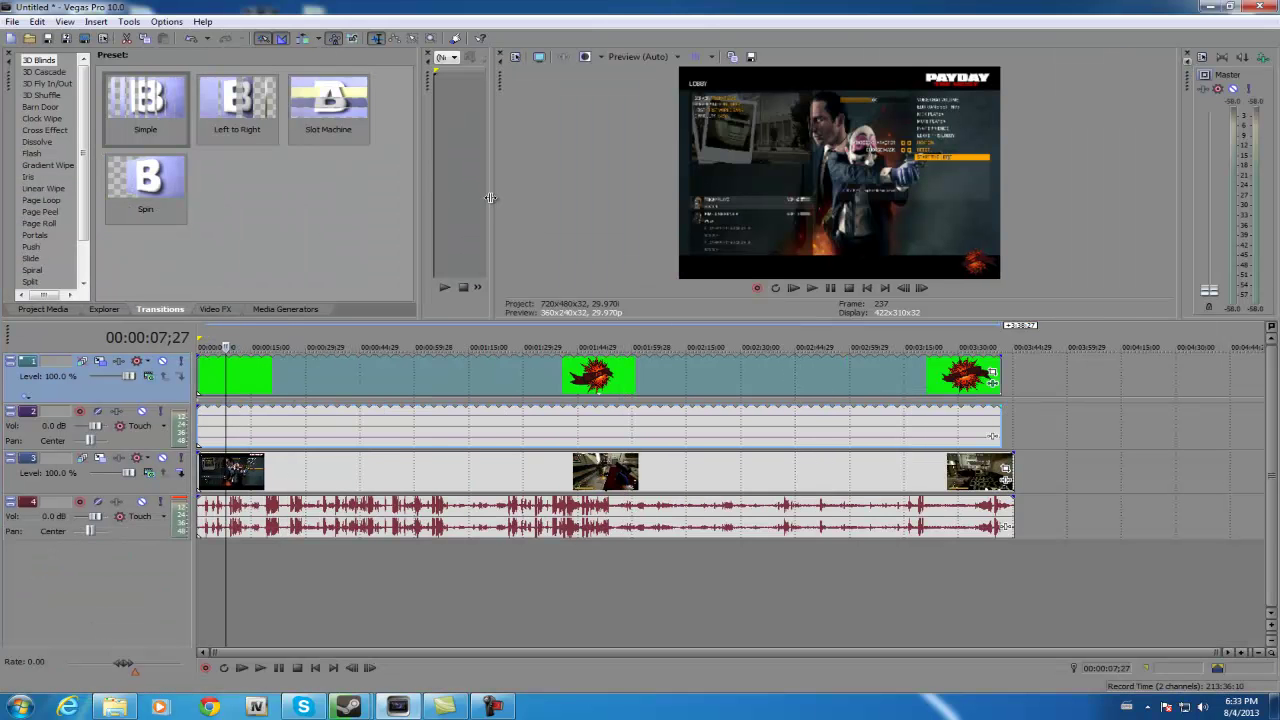
{"action": "left_click_drag", "start_coordinate": [661, 322], "coordinate": [661, 489]}
{"action": "left_click", "coordinate": [783, 459]}
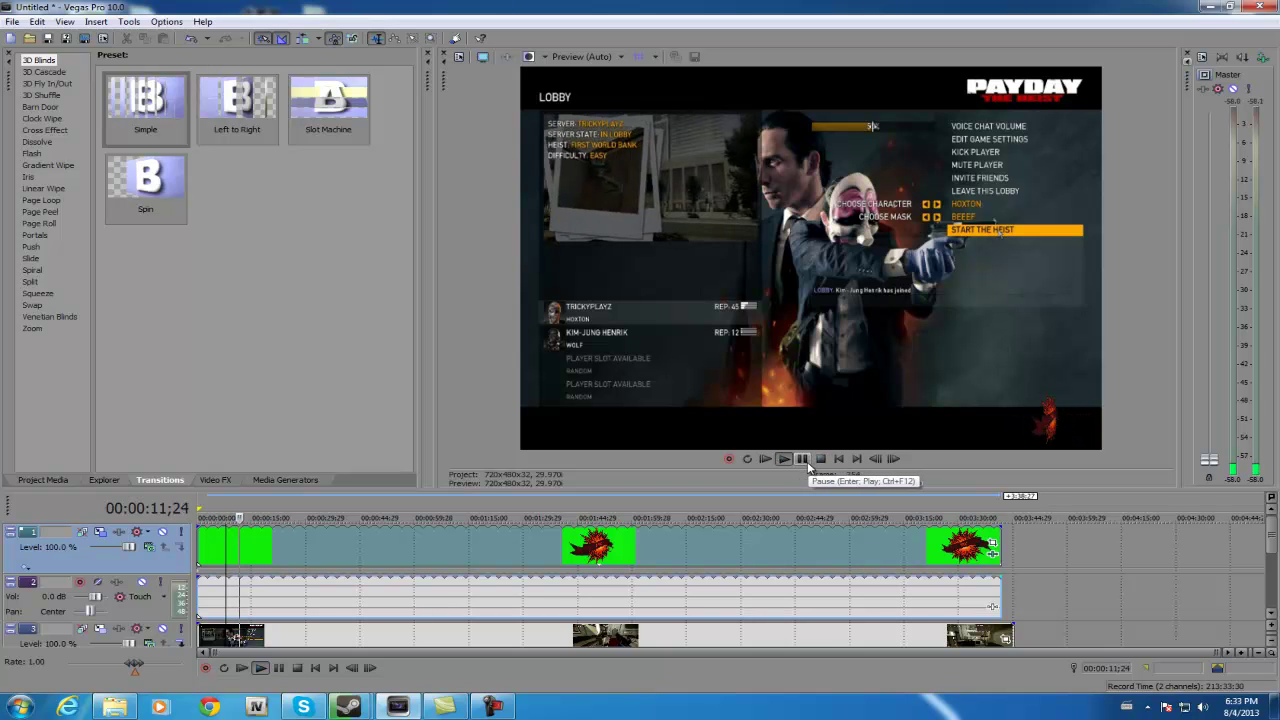
{"action": "left_click", "coordinate": [805, 460]}
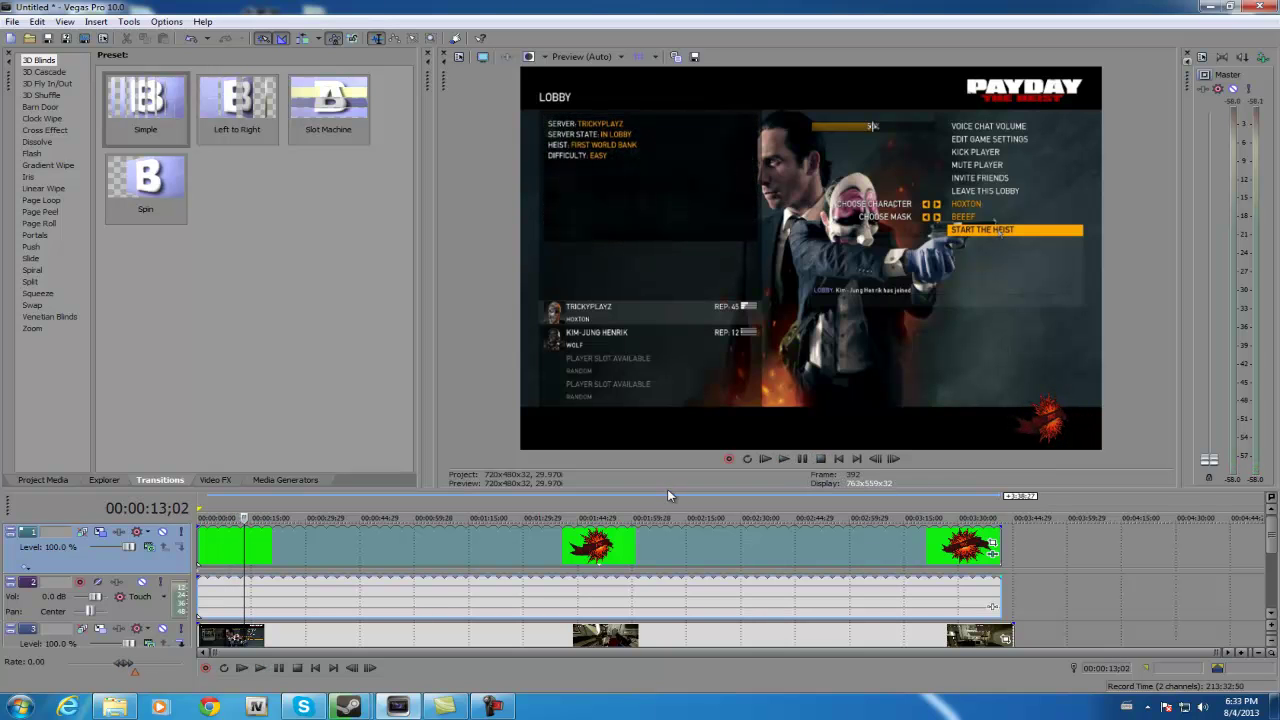
{"action": "left_click_drag", "start_coordinate": [673, 489], "coordinate": [685, 303]}
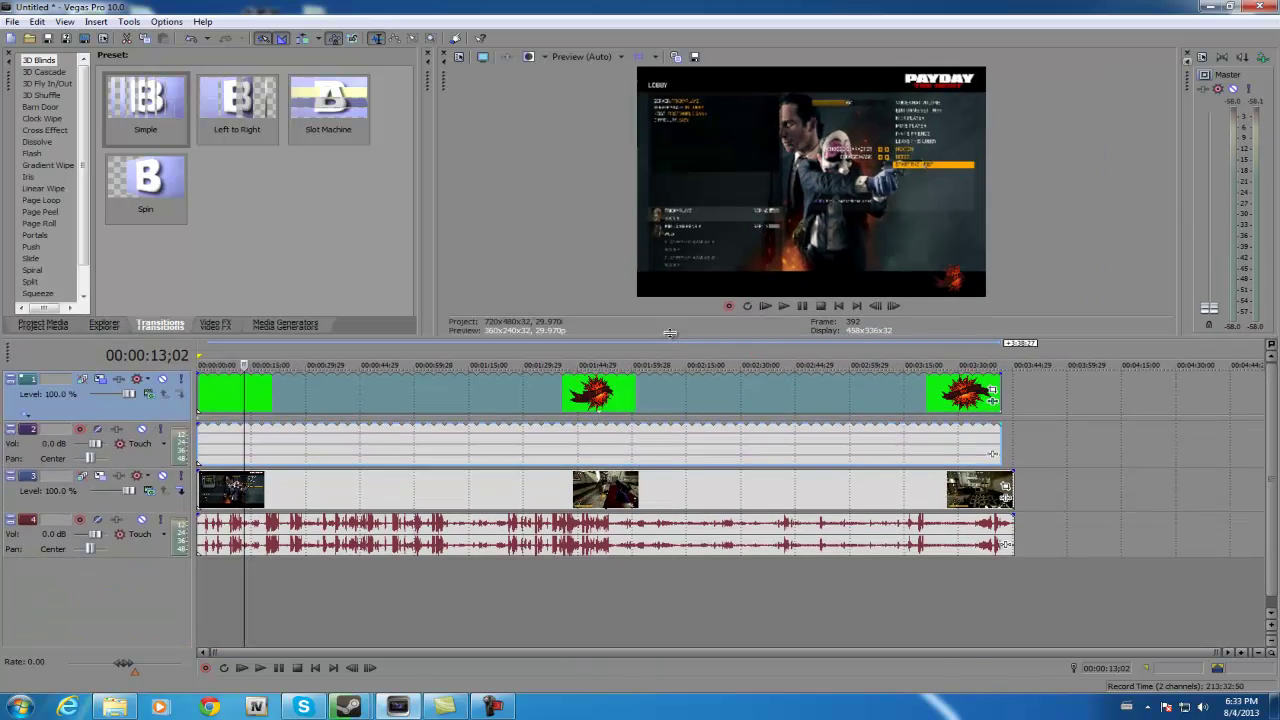
{"action": "left_click", "coordinate": [1232, 6]}
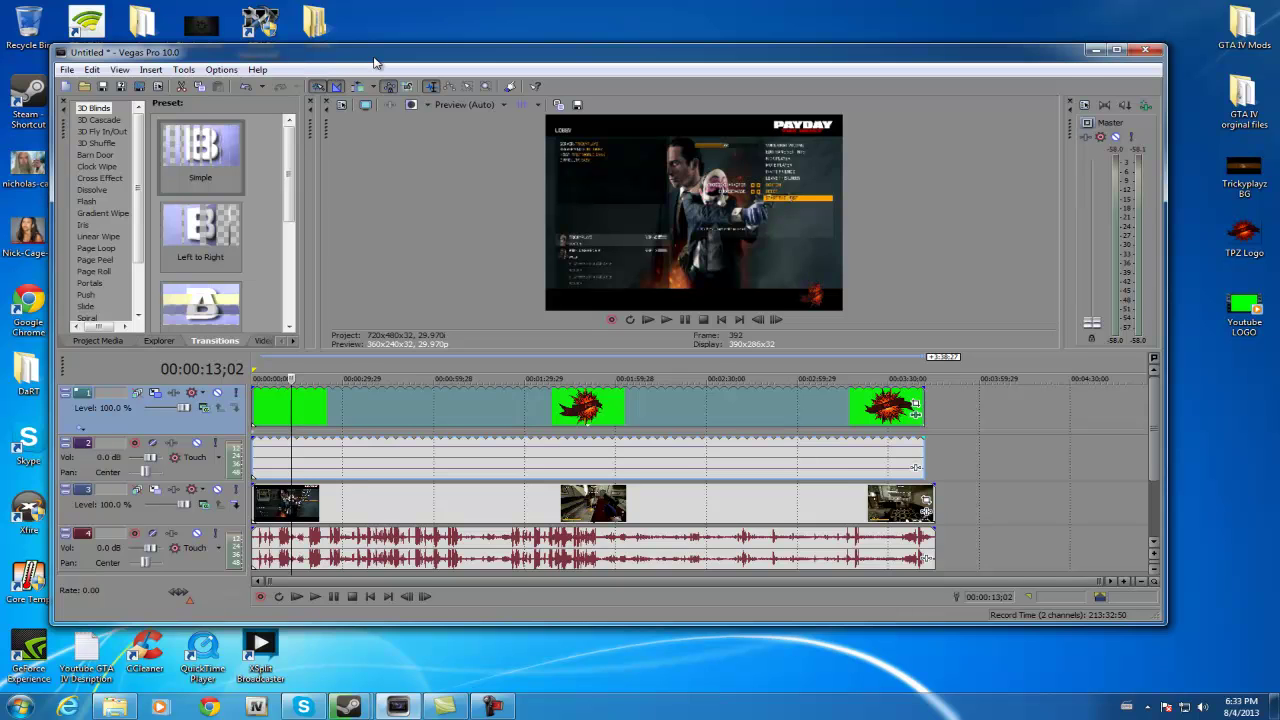
{"action": "mouse_move", "coordinate": [375, 58]}
{"action": "left_mouse_down"}
{"action": "mouse_move", "coordinate": [367, 50]}
{"action": "mouse_move", "coordinate": [364, 63]}
{"action": "mouse_move", "coordinate": [374, 57]}
{"action": "left_mouse_up"}
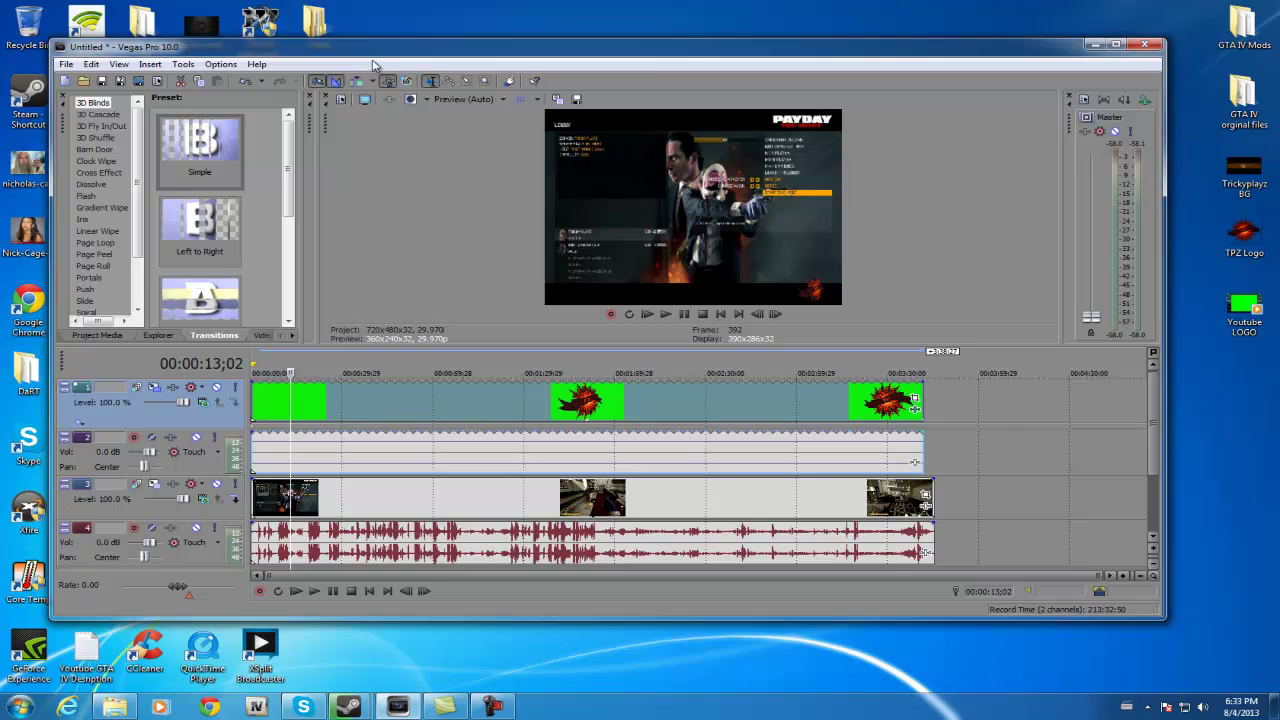